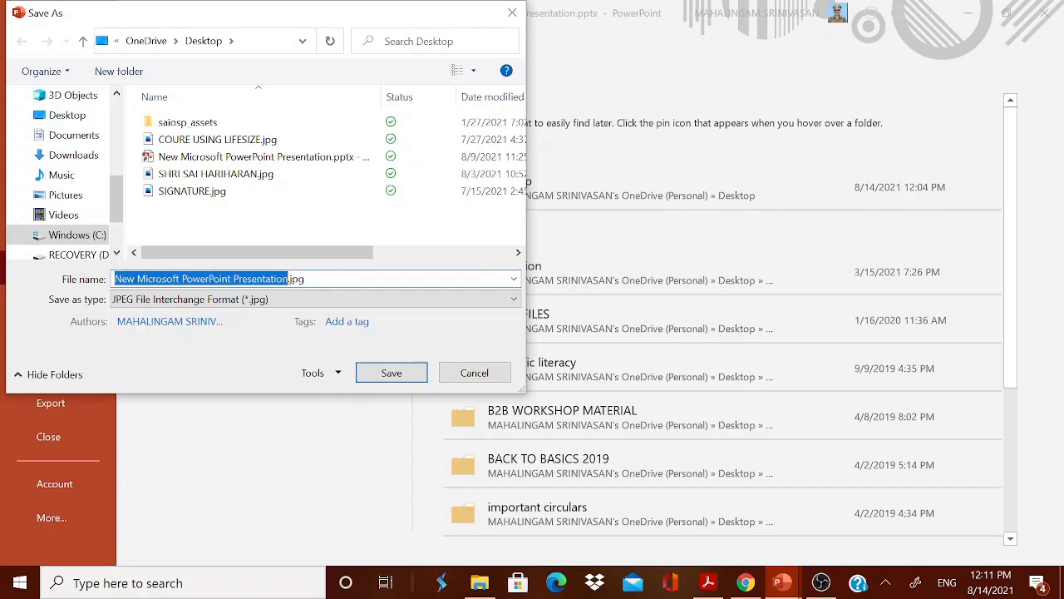
pyautogui.write('C')
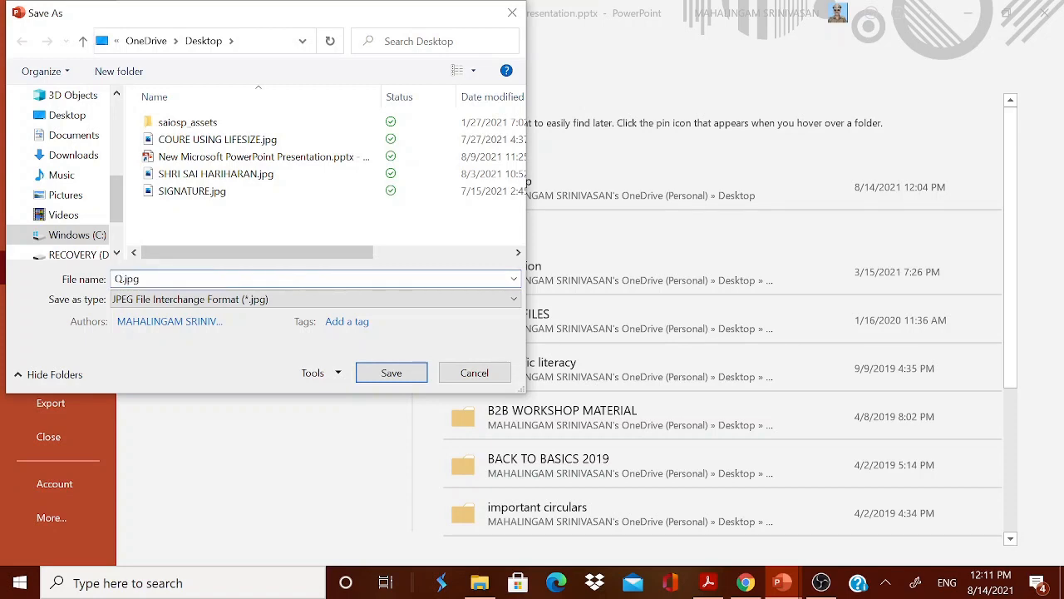
pyautogui.write('1')
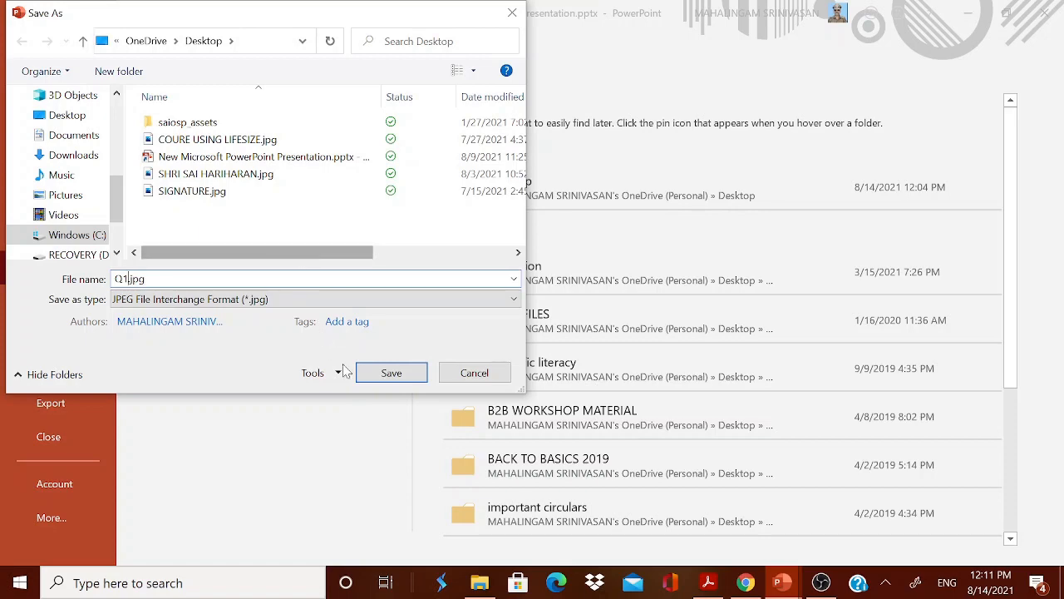
pyautogui.click(388, 374)
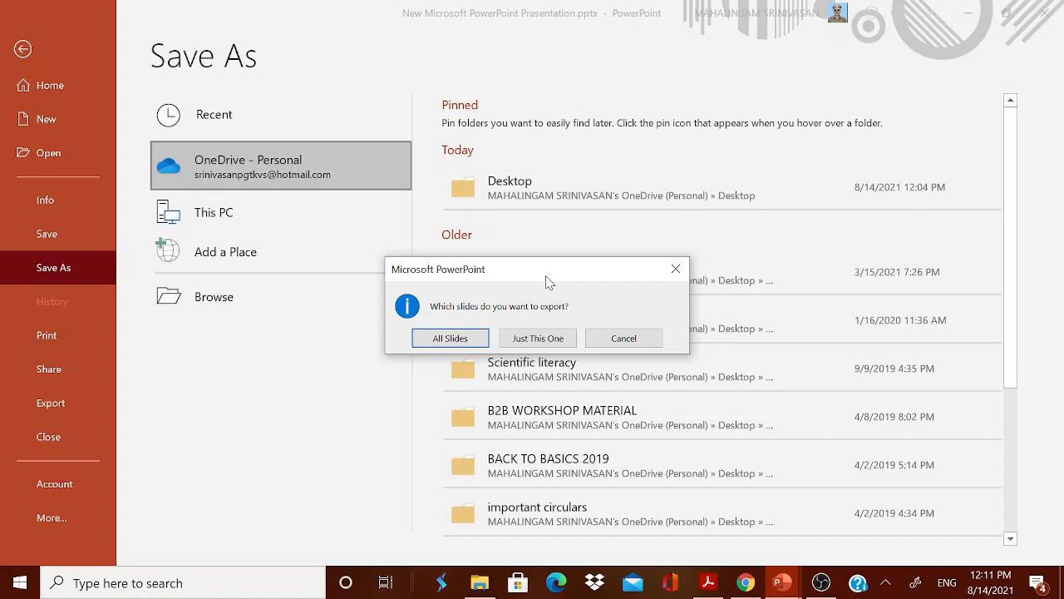
pyautogui.click(629, 340)
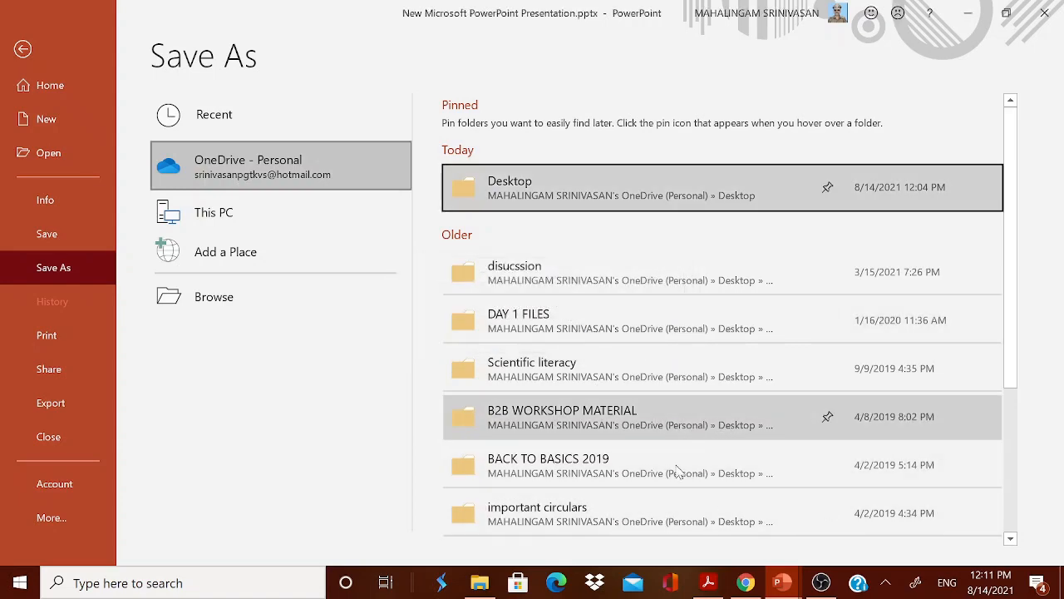
# Switch to Chrome and bring up the untitled Google Form with the title MATH EQUATIONS USING HYPATIA CREATE
pyautogui.moveTo(777, 582)
pyautogui.click(703, 532)
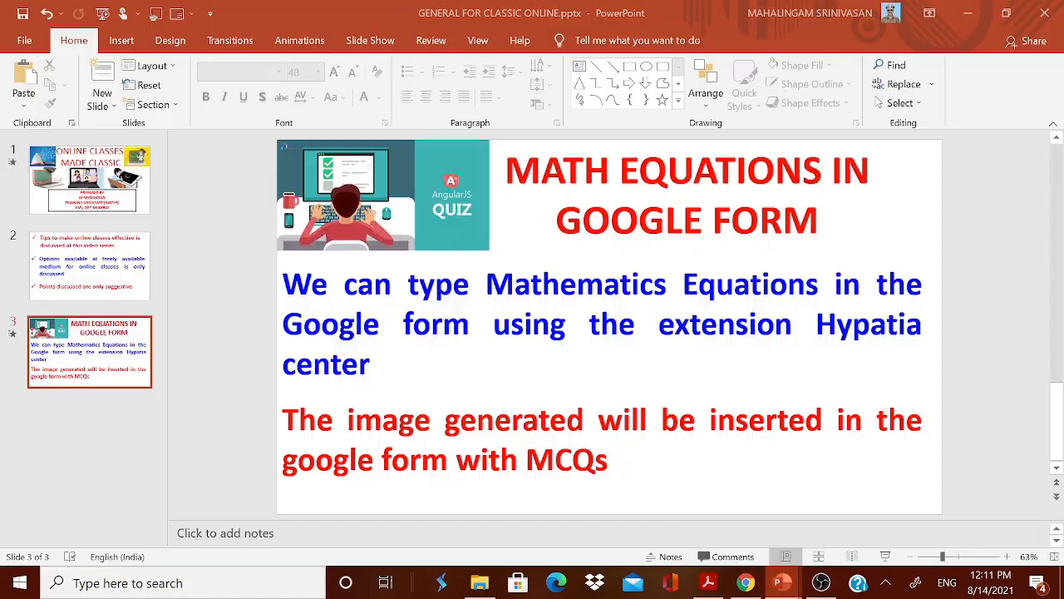
pyautogui.click(746, 582)
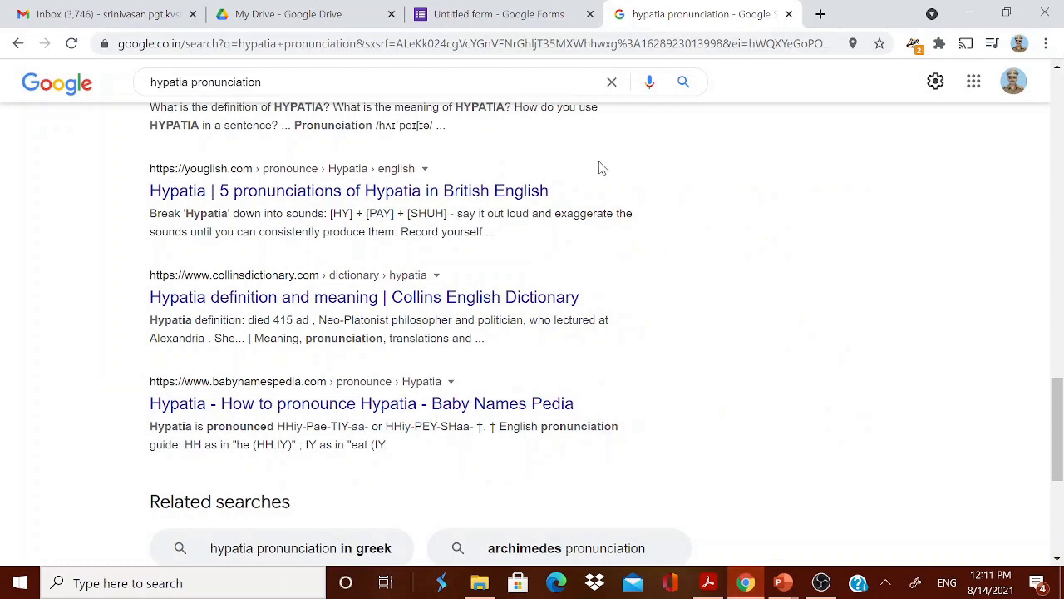
pyautogui.click(508, 16)
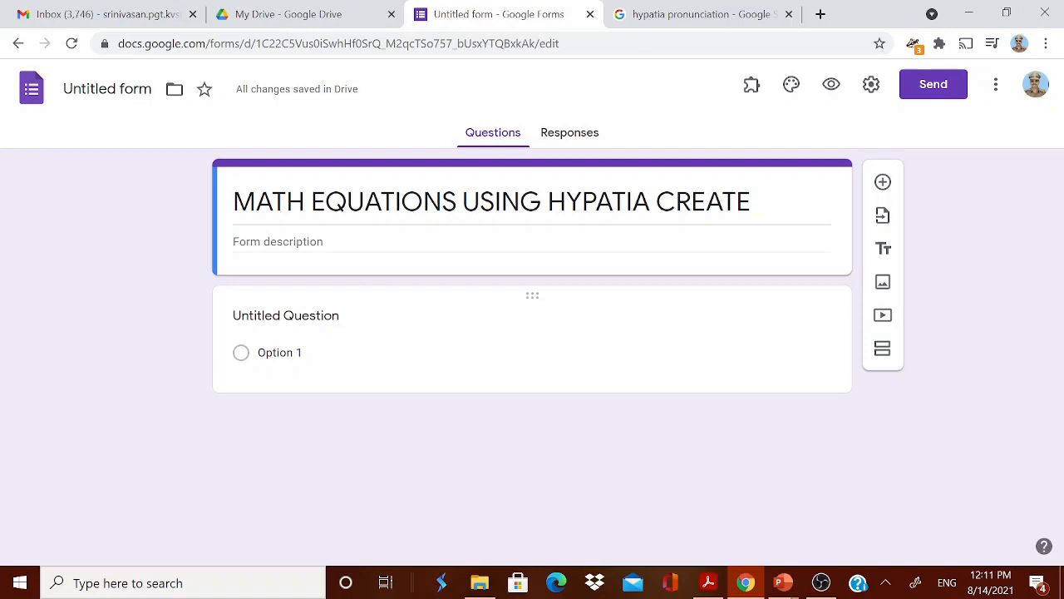
# Make the form a quiz in its settings and stop respondents from seeing missed questions and correct answers
pyautogui.click(872, 93)
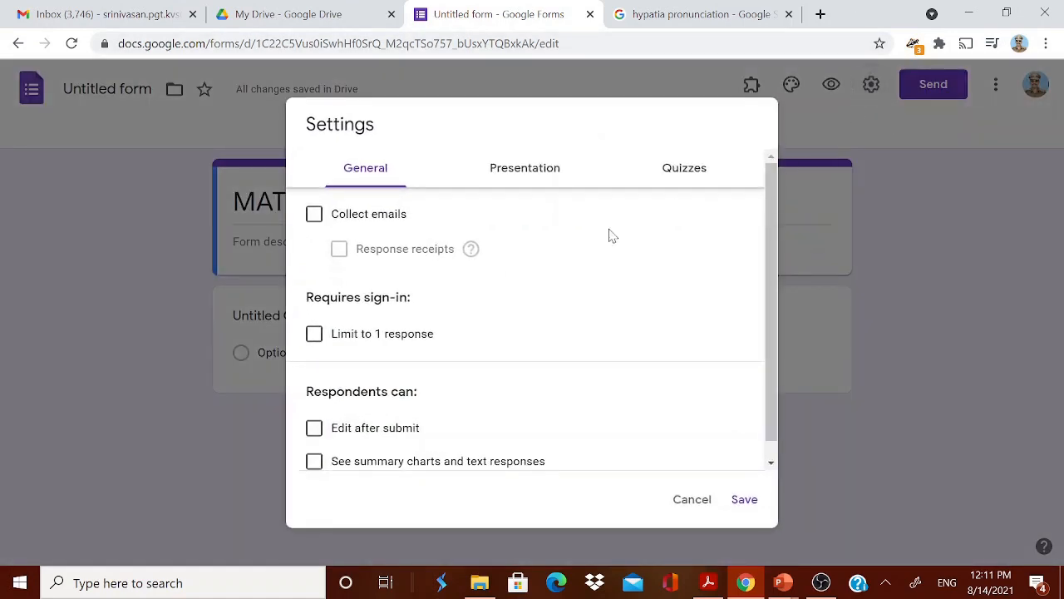
pyautogui.click(673, 173)
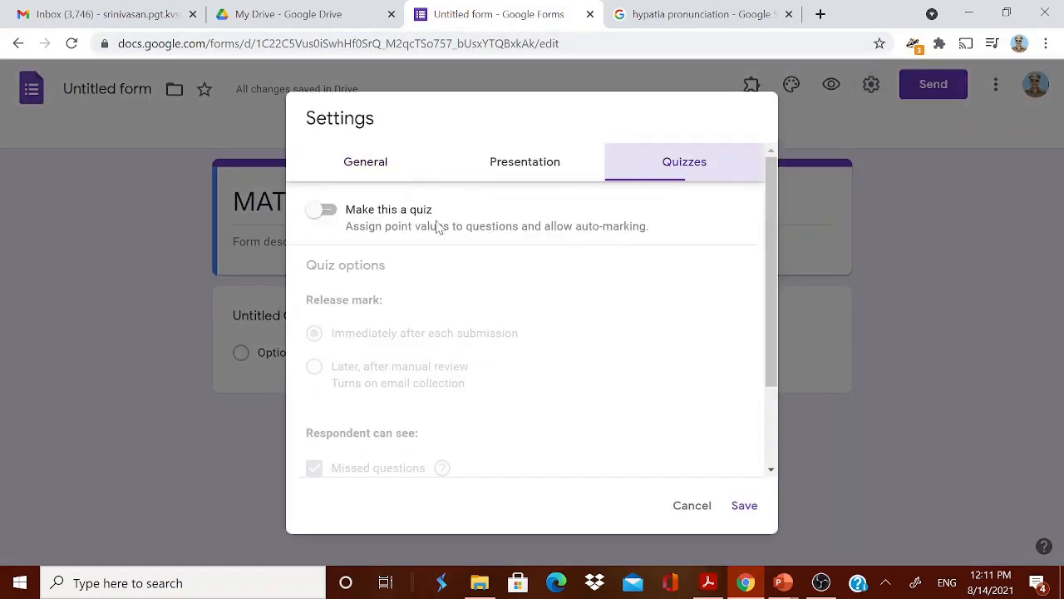
pyautogui.click(324, 212)
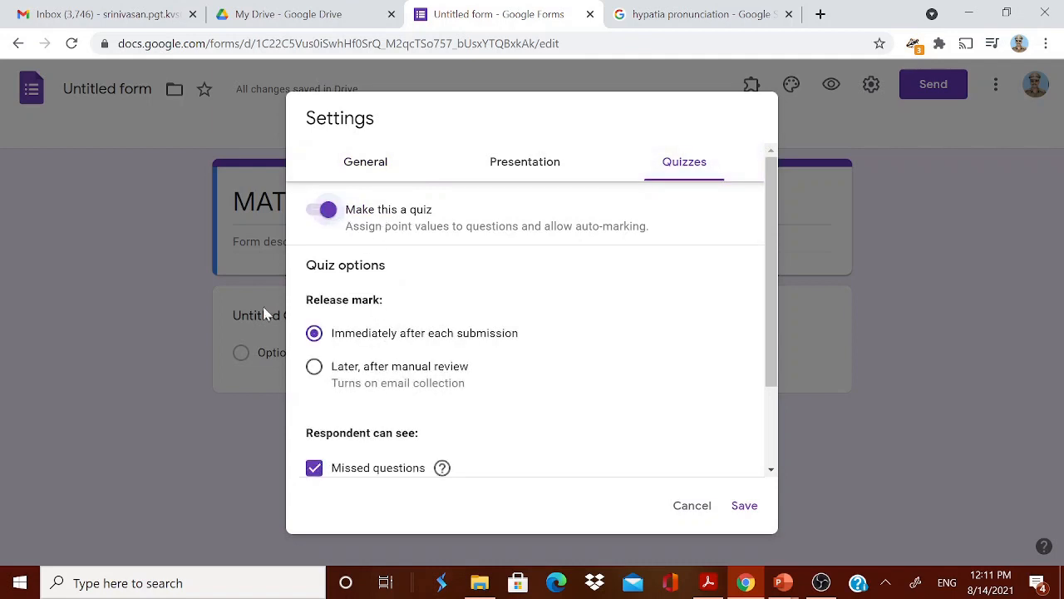
pyautogui.scroll(-2, 484, 331)
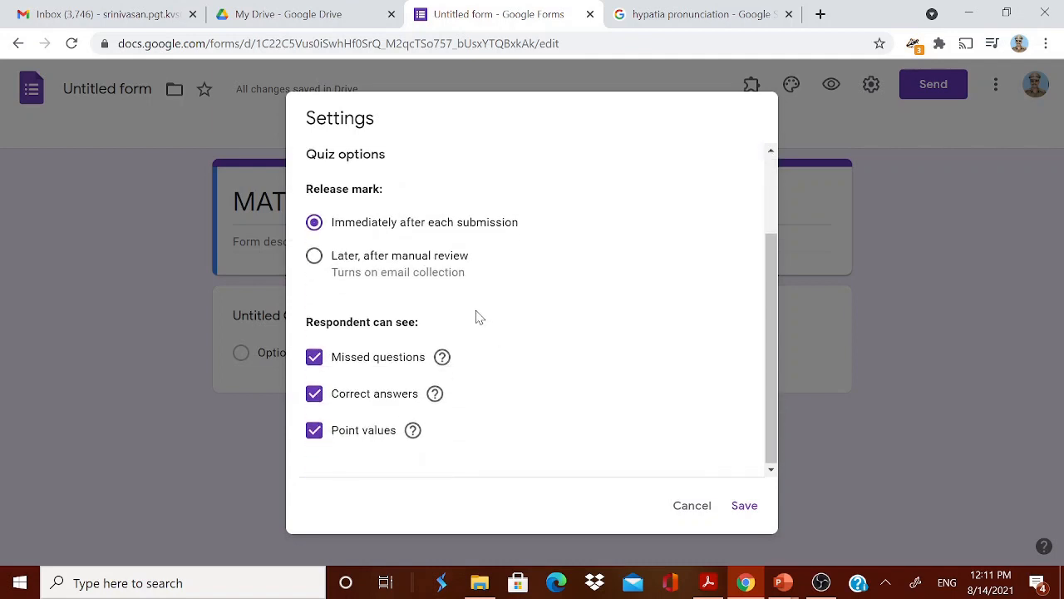
pyautogui.click(315, 357)
pyautogui.click(315, 394)
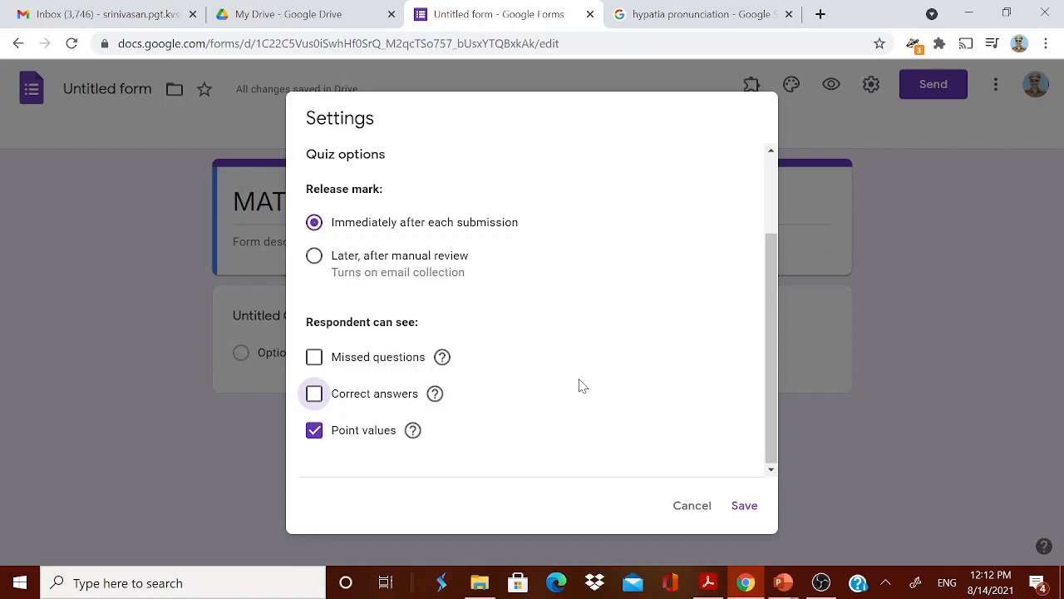
# Check the presentation settings, limit the form to 1 response, and save the settings
pyautogui.scroll(3, 546, 340)
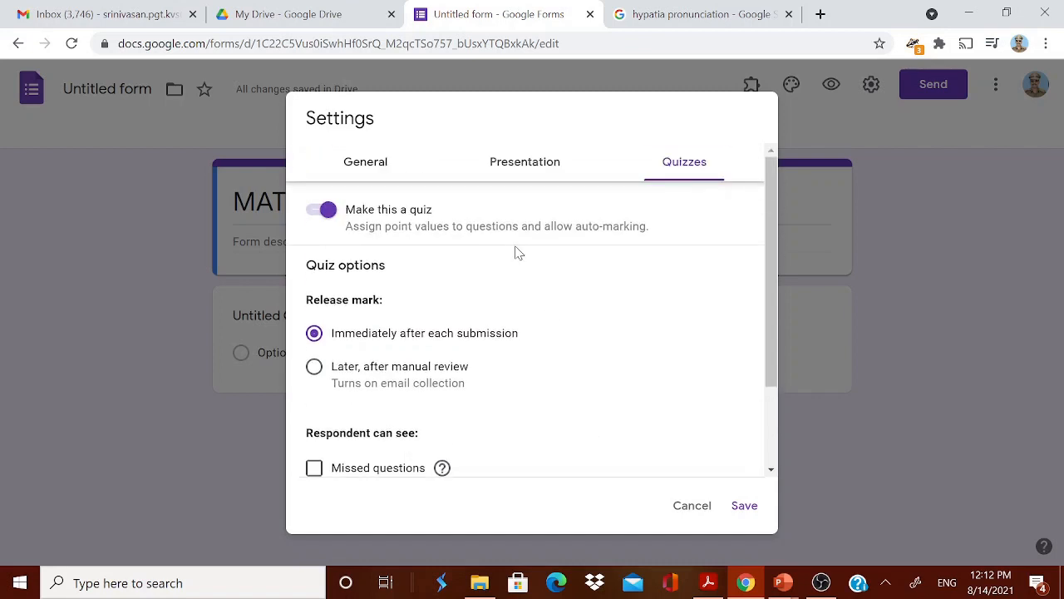
pyautogui.click(530, 176)
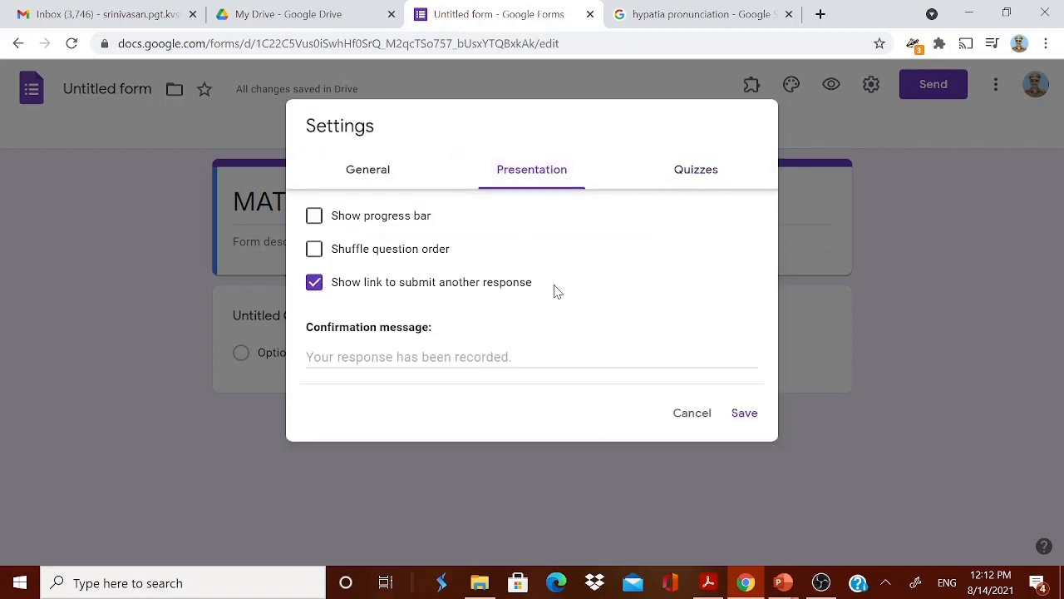
pyautogui.click(389, 173)
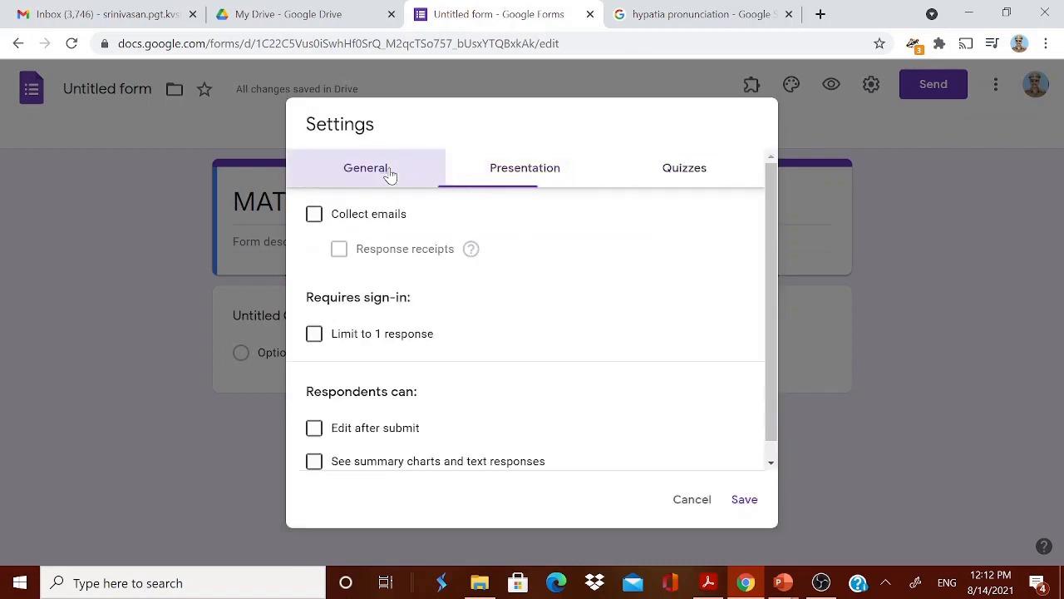
pyautogui.click(313, 334)
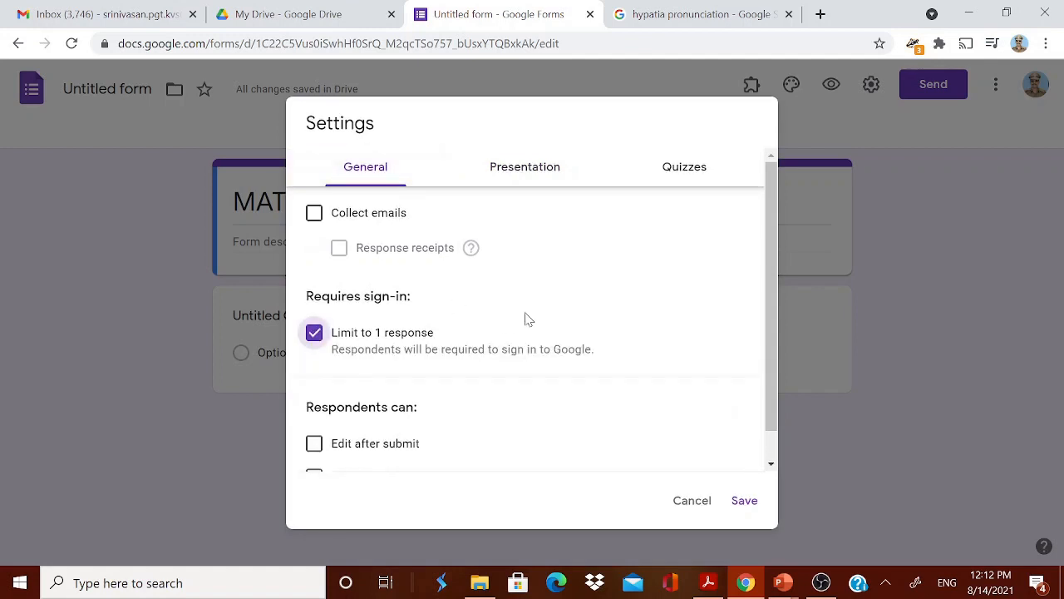
pyautogui.scroll(-1, 522, 316)
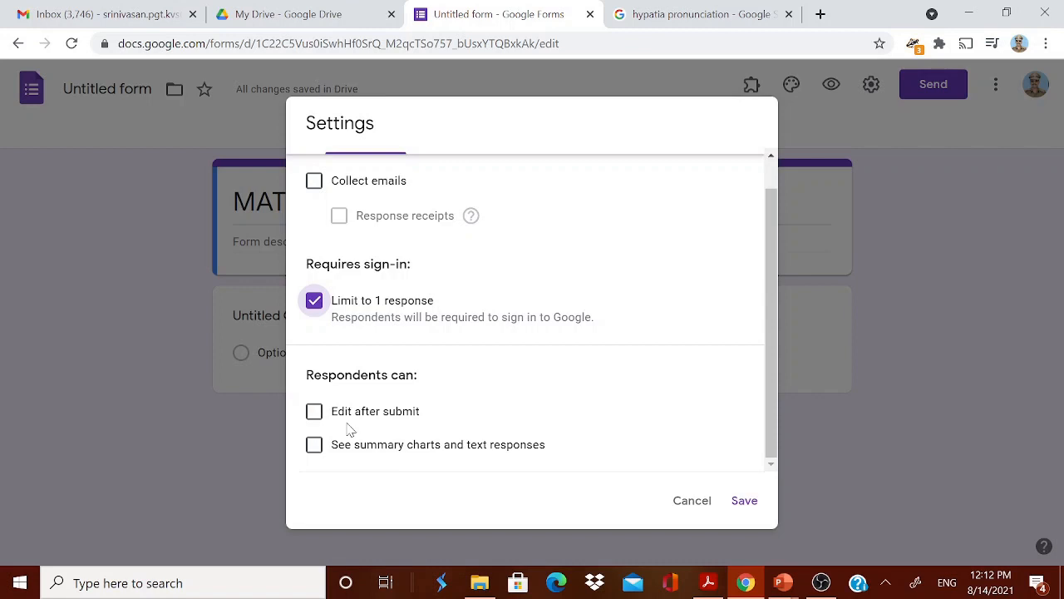
pyautogui.click(745, 502)
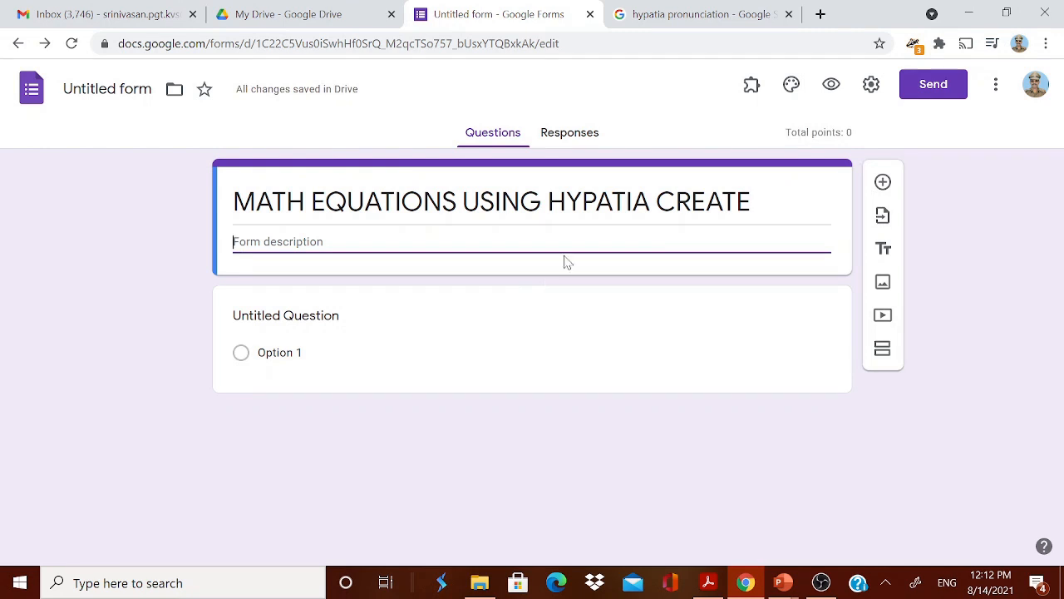
# Find the Hypatia Create add-on among the Forms add-ons in Google Workspace Marketplace and open its page
pyautogui.click(997, 93)
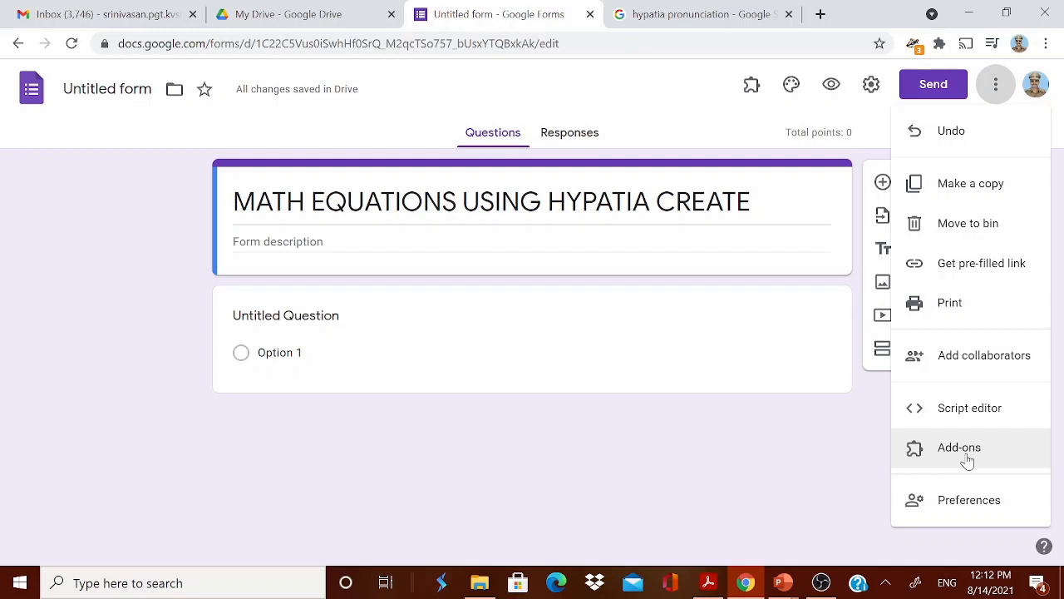
pyautogui.click(967, 459)
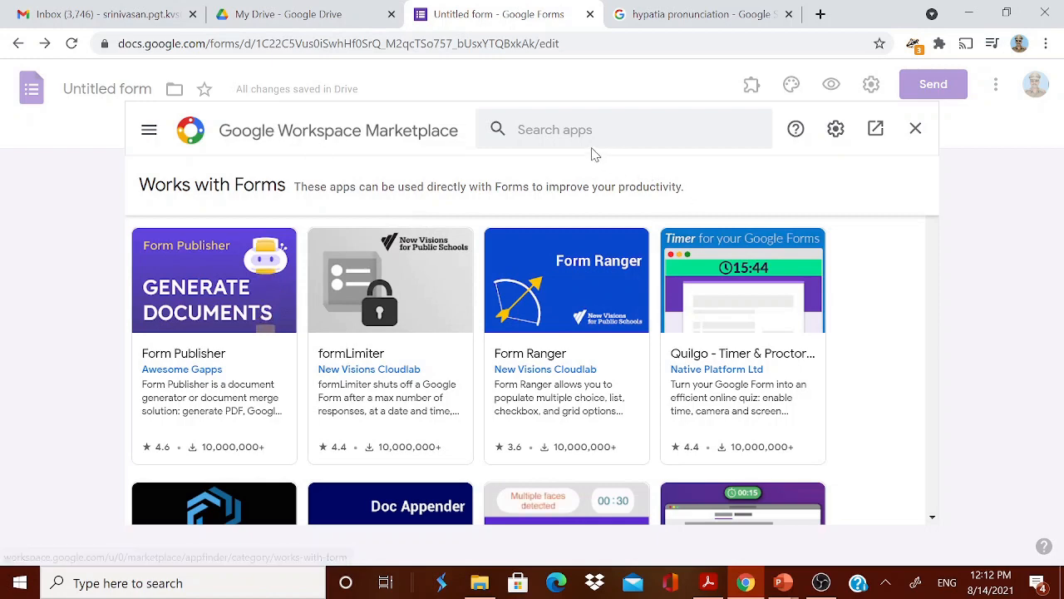
pyautogui.scroll(-2, 332, 374)
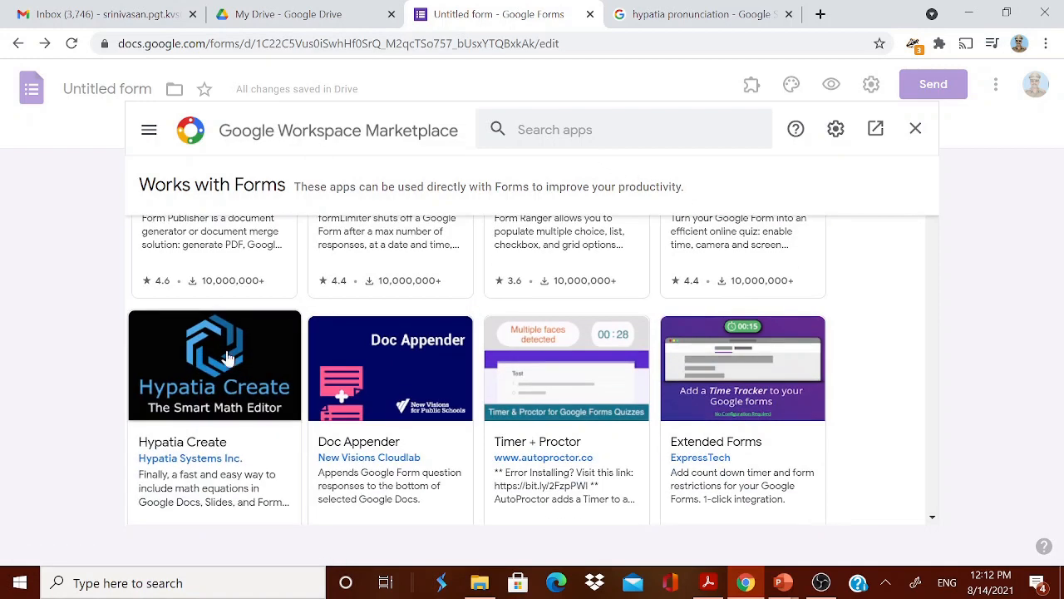
pyautogui.click(185, 464)
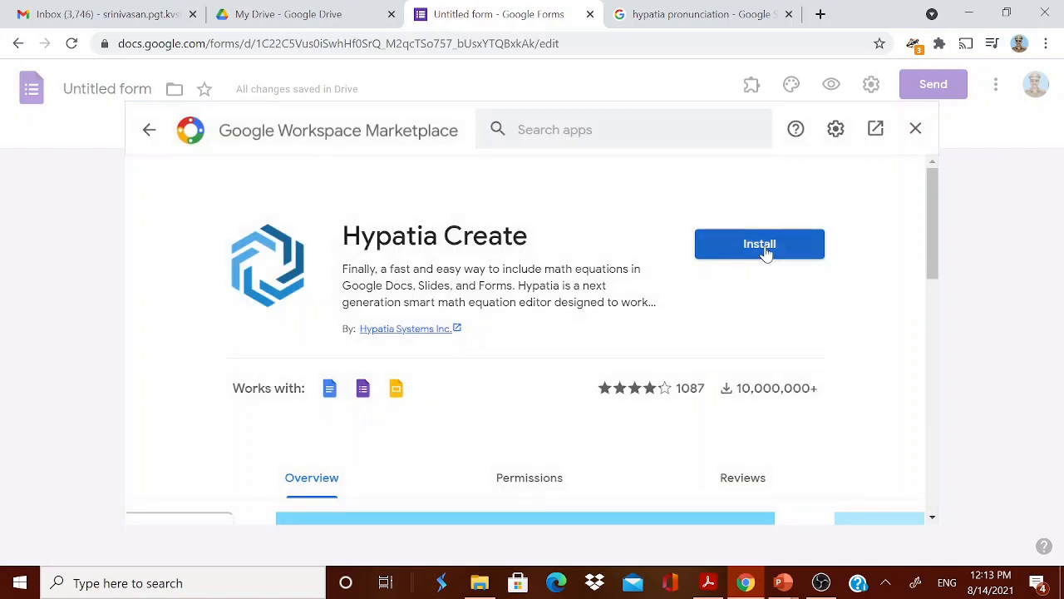
# Install Hypatia Create, granting it access with the existing Google account, and close the marketplace
pyautogui.click(765, 252)
pyautogui.click(653, 409)
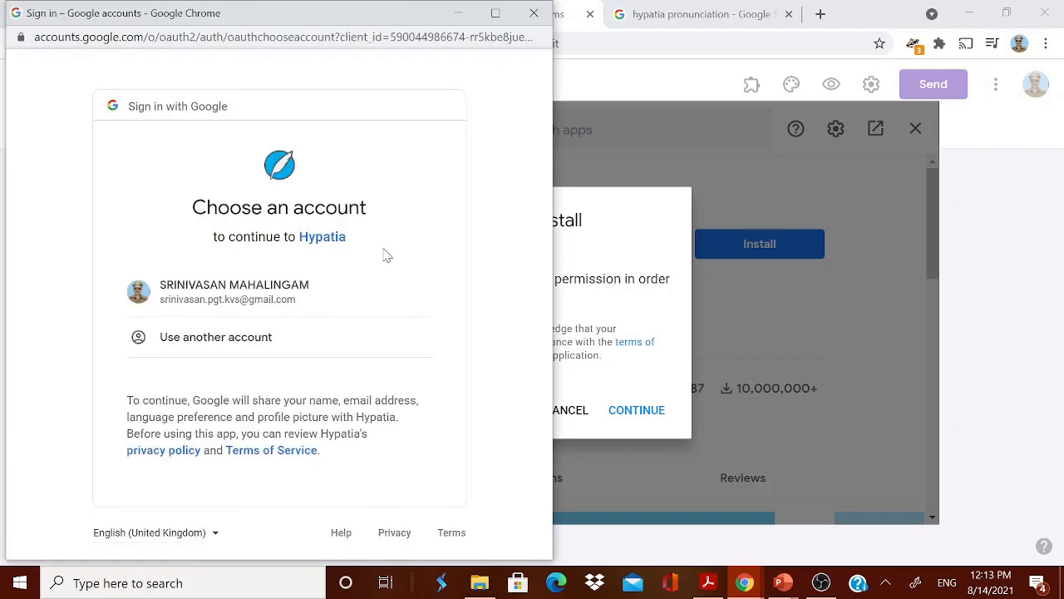
pyautogui.click(302, 291)
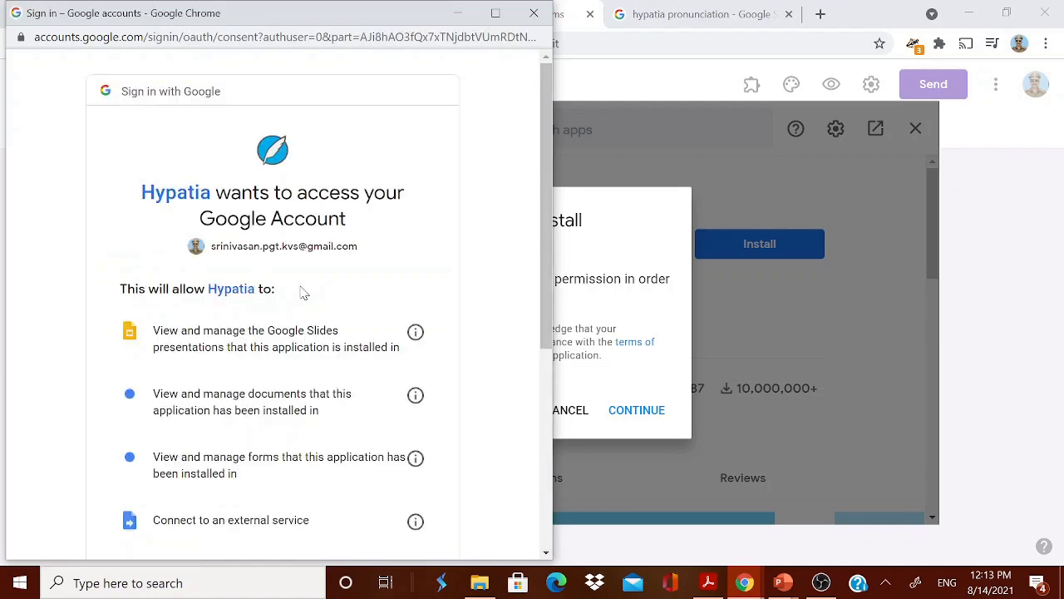
pyautogui.scroll(-2, 315, 317)
pyautogui.scroll(-3, 316, 317)
pyautogui.click(381, 447)
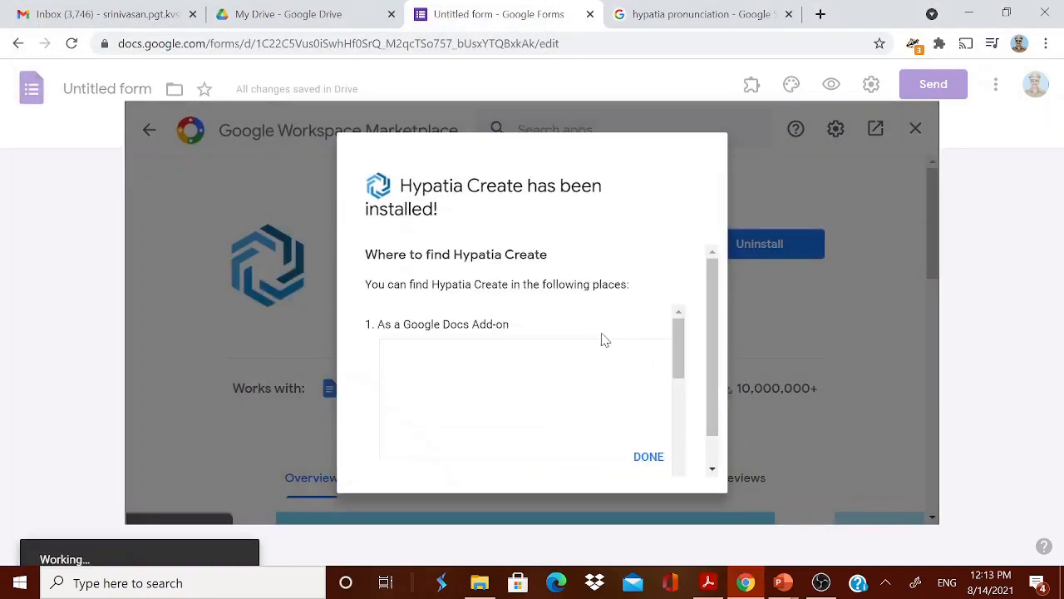
pyautogui.click(647, 460)
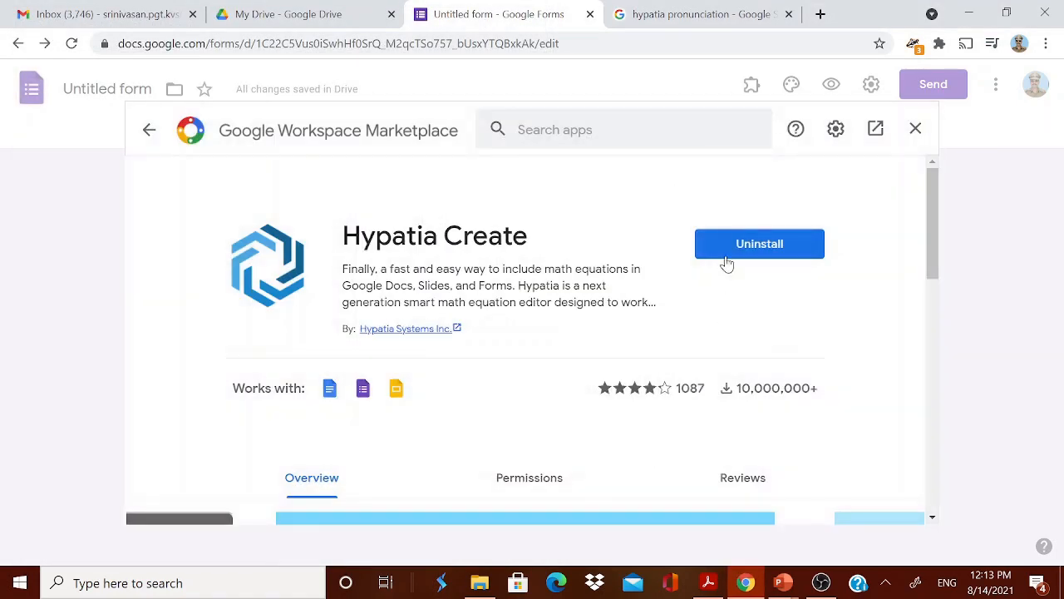
pyautogui.click(916, 128)
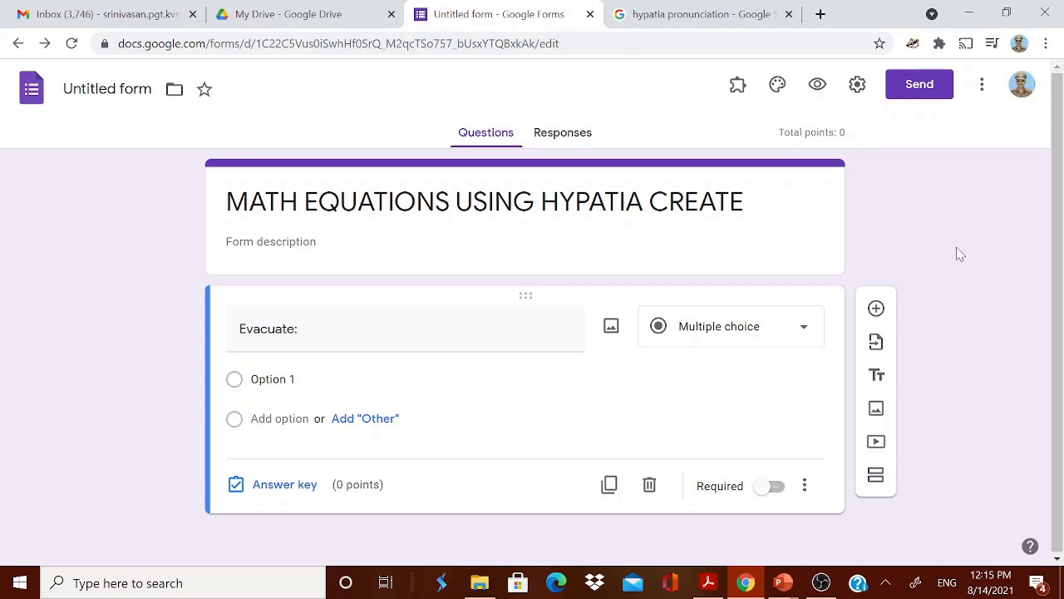
# Reload the form's edit page from its existing address
pyautogui.click(594, 43)
pyautogui.click(598, 44)
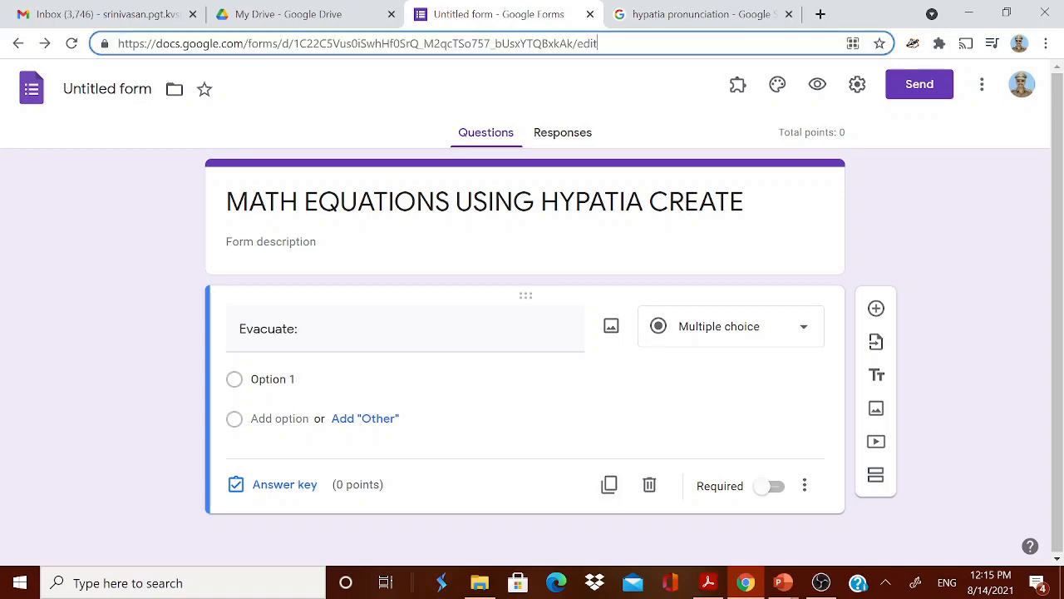
pyautogui.press('Return')
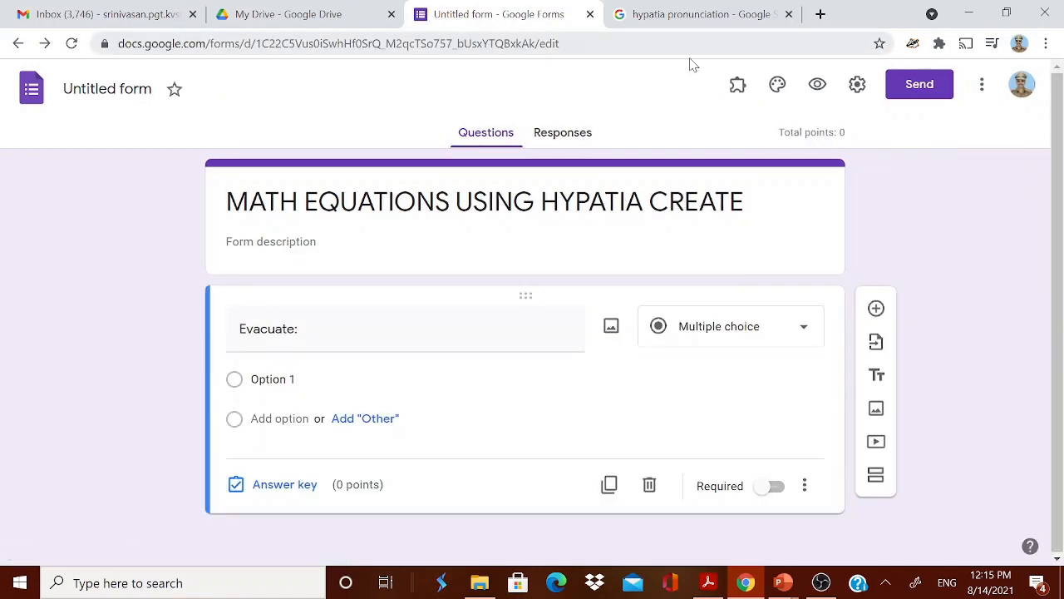
# Open the Insert/Edit Math editor of the Hypatia Create add-on and dismiss its welcome notes
pyautogui.click(738, 87)
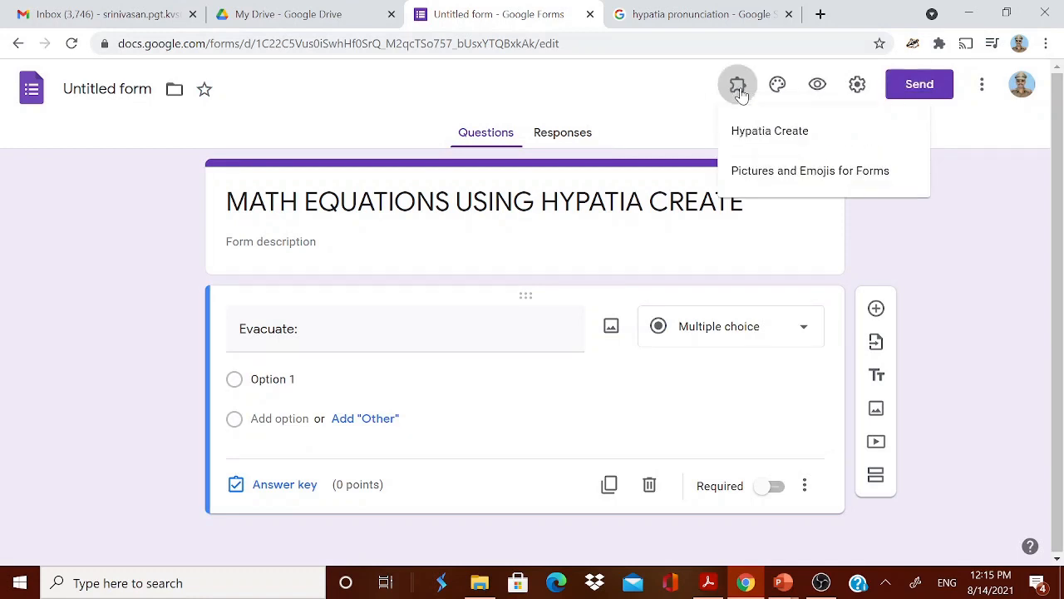
pyautogui.click(751, 135)
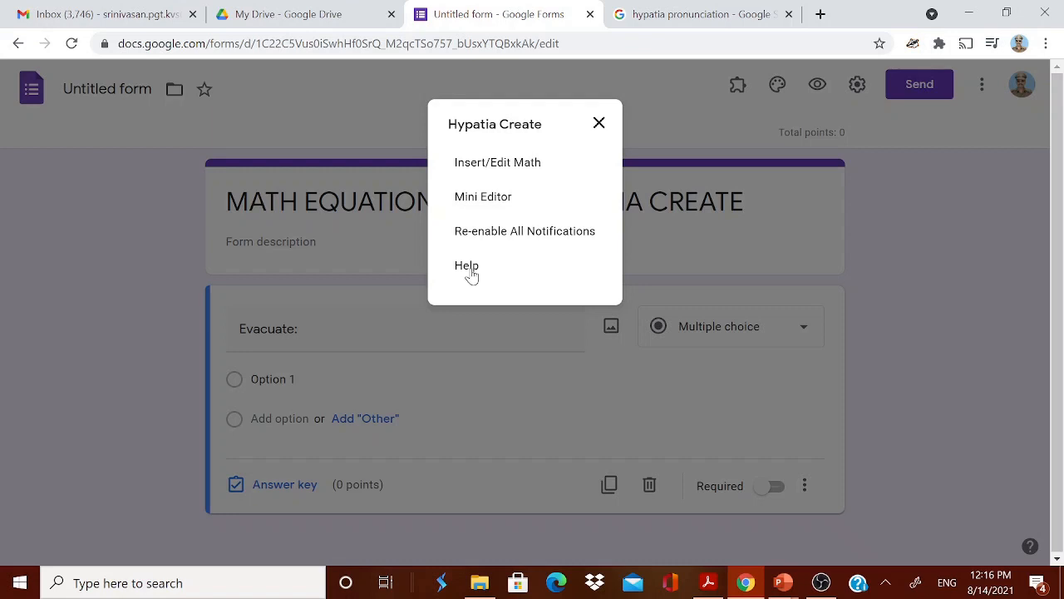
pyautogui.click(497, 163)
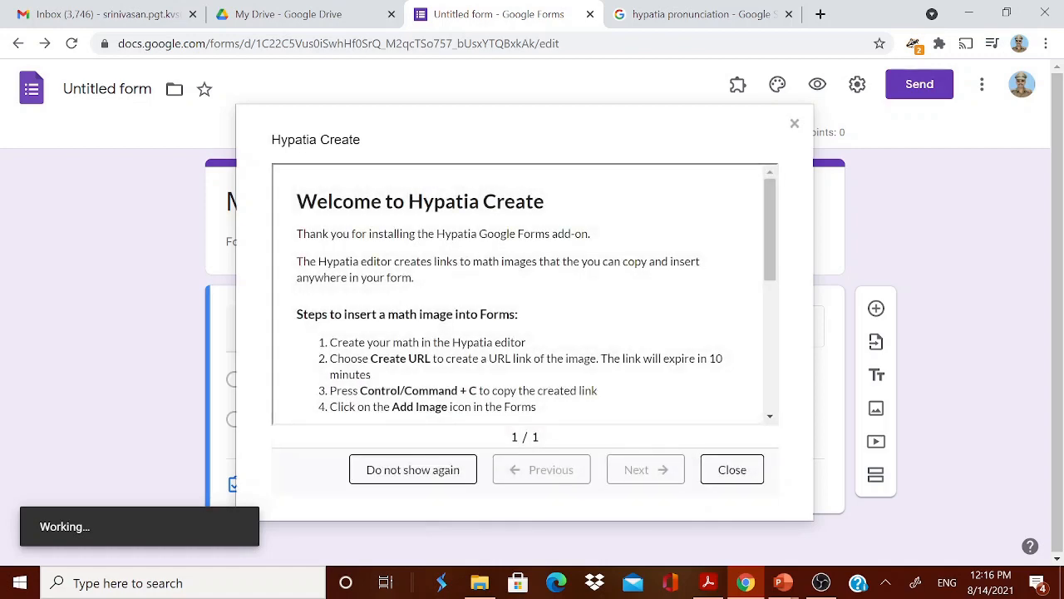
pyautogui.click(724, 473)
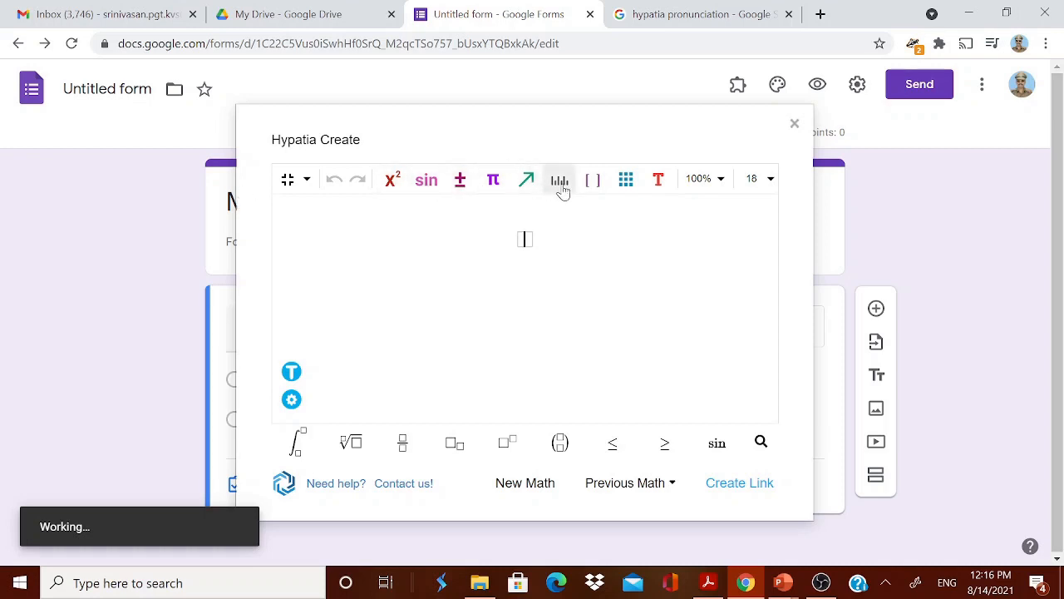
pyautogui.click(592, 182)
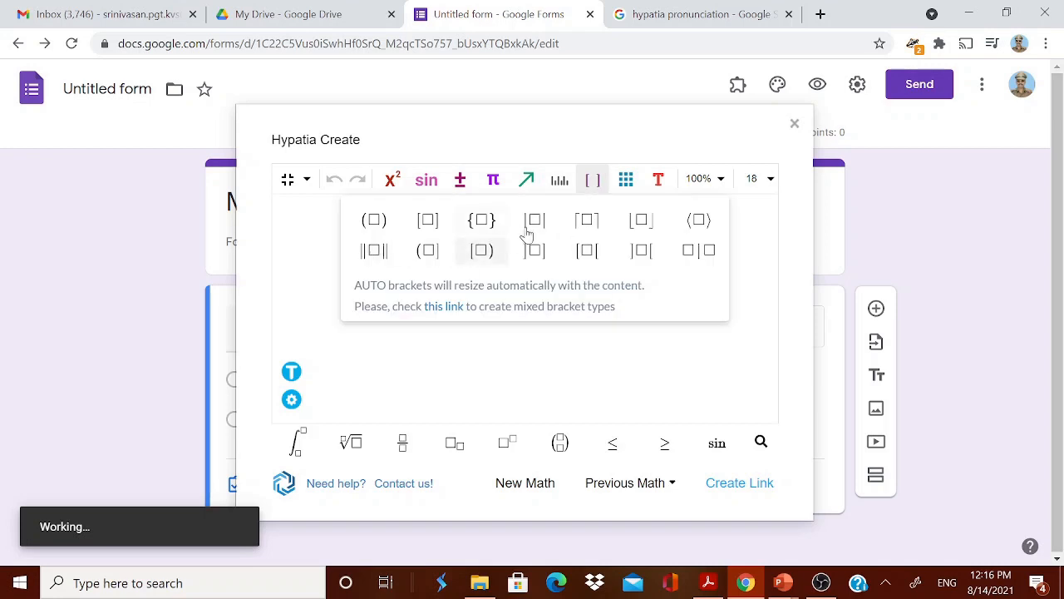
pyautogui.click(625, 181)
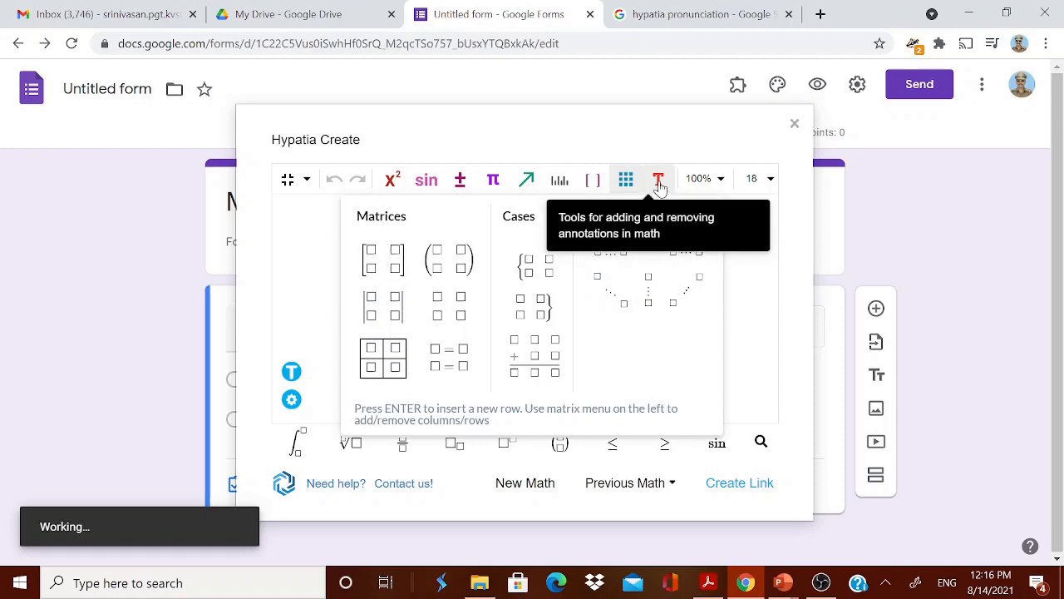
pyautogui.click(749, 370)
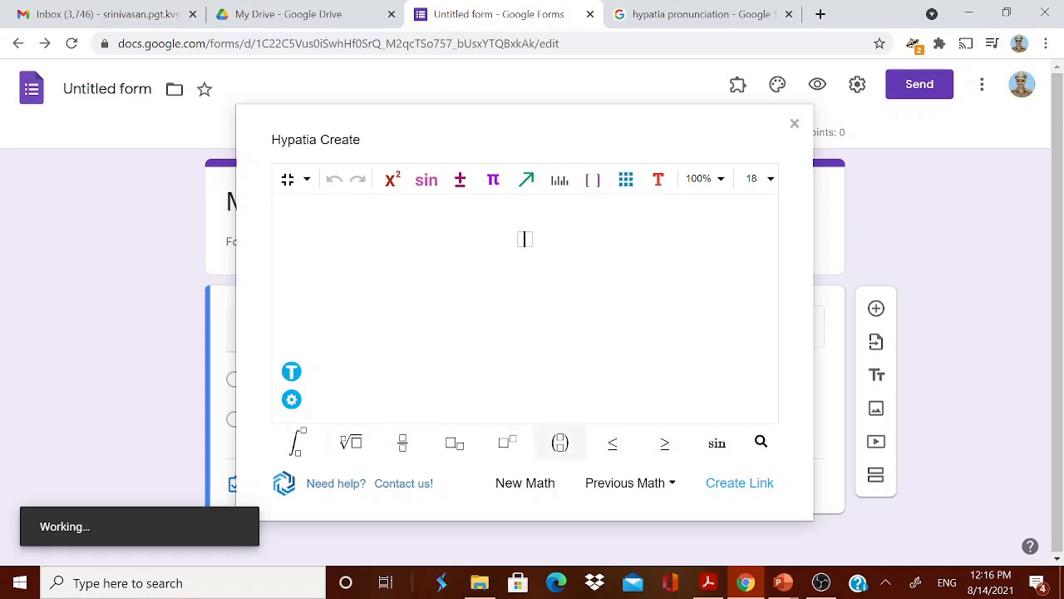
# Insert a definite integral into the math editor with lower limit 0 and upper limit π
pyautogui.click(298, 445)
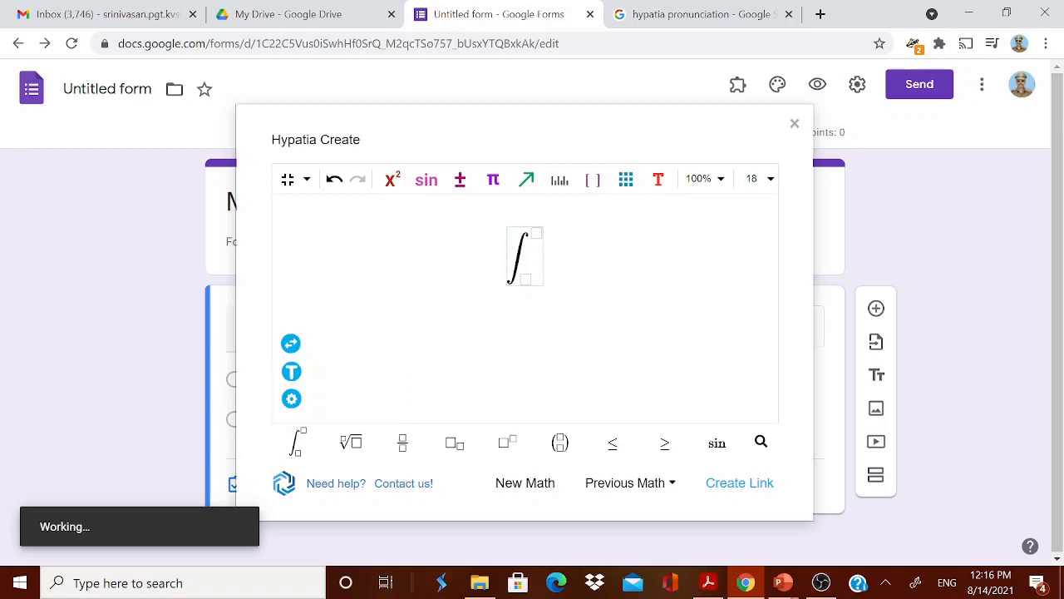
pyautogui.write('0')
pyautogui.press('Tab')
pyautogui.click(493, 179)
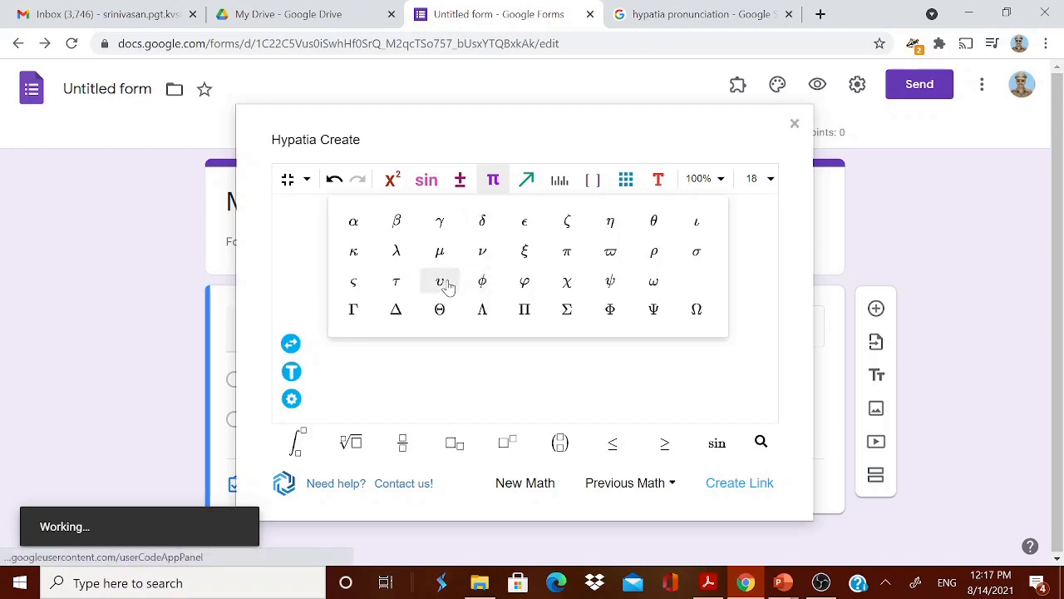
pyautogui.click(569, 255)
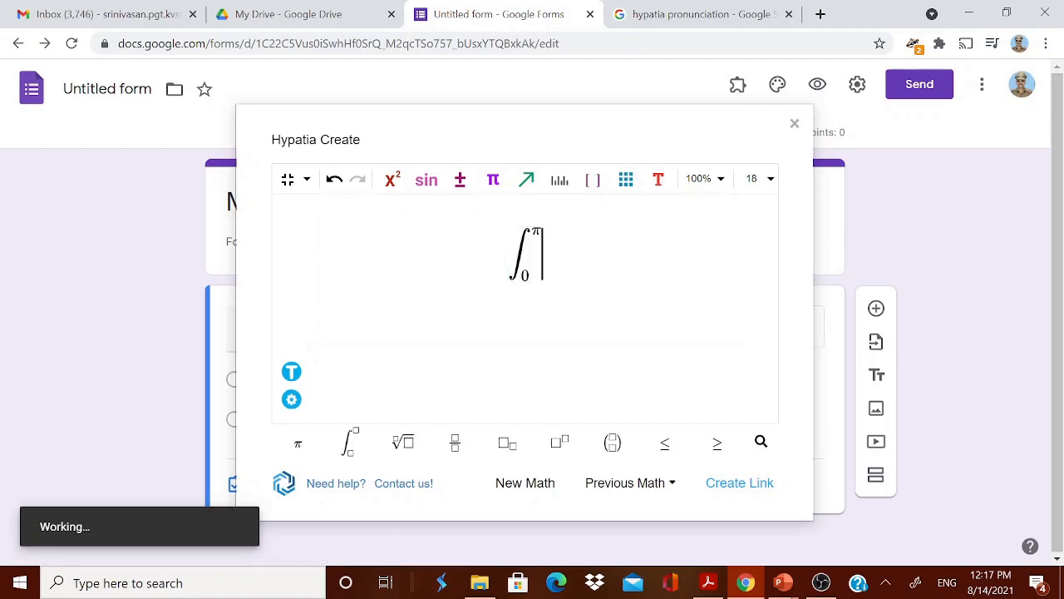
# Enter the integrand sin² x dx after the integral sign, with the 2 as a superscript on sin
pyautogui.write('sin')
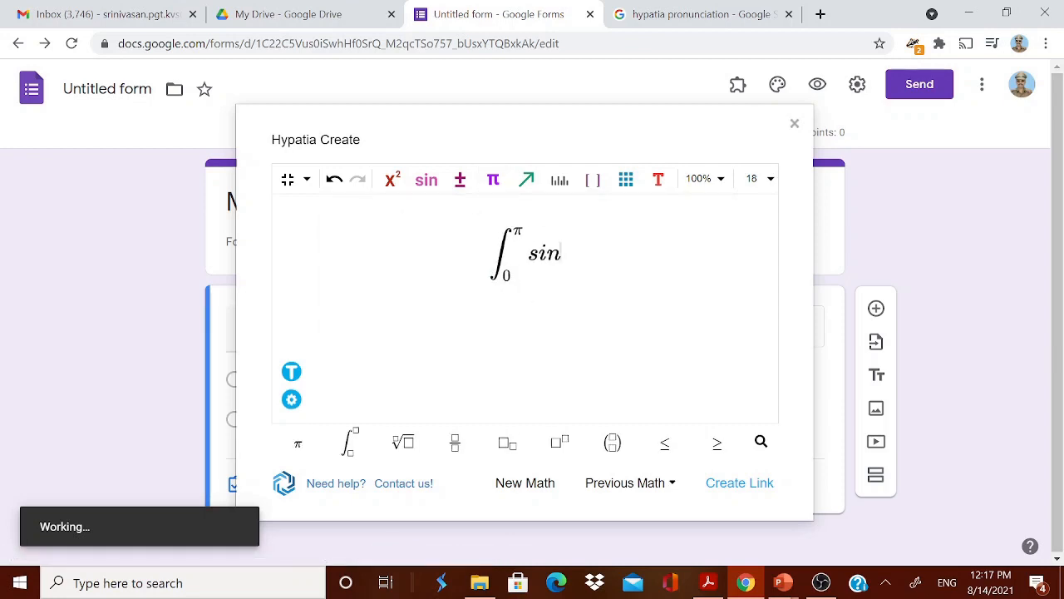
pyautogui.click(397, 192)
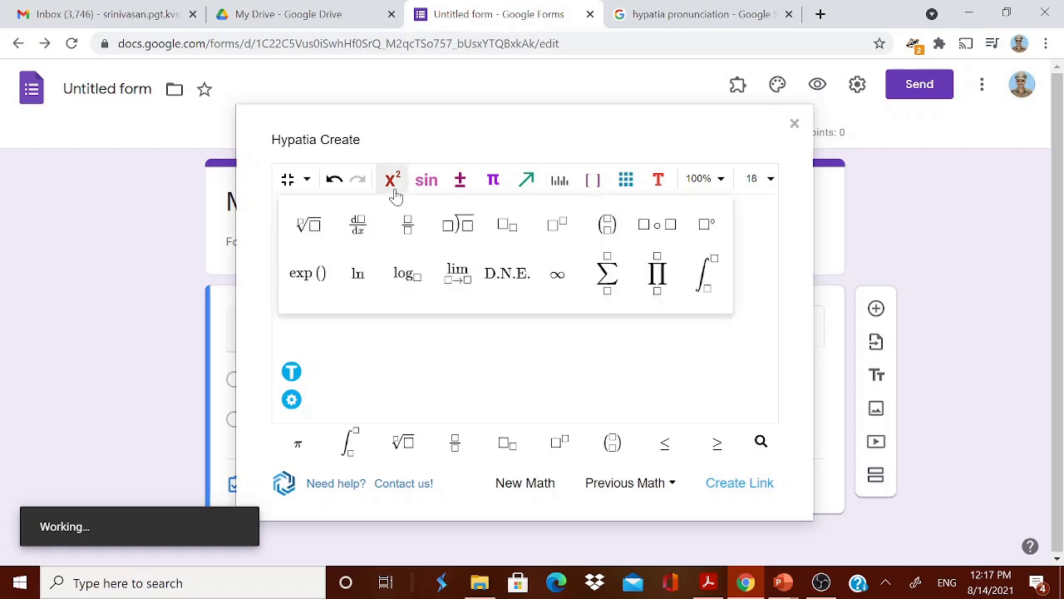
pyautogui.click(557, 223)
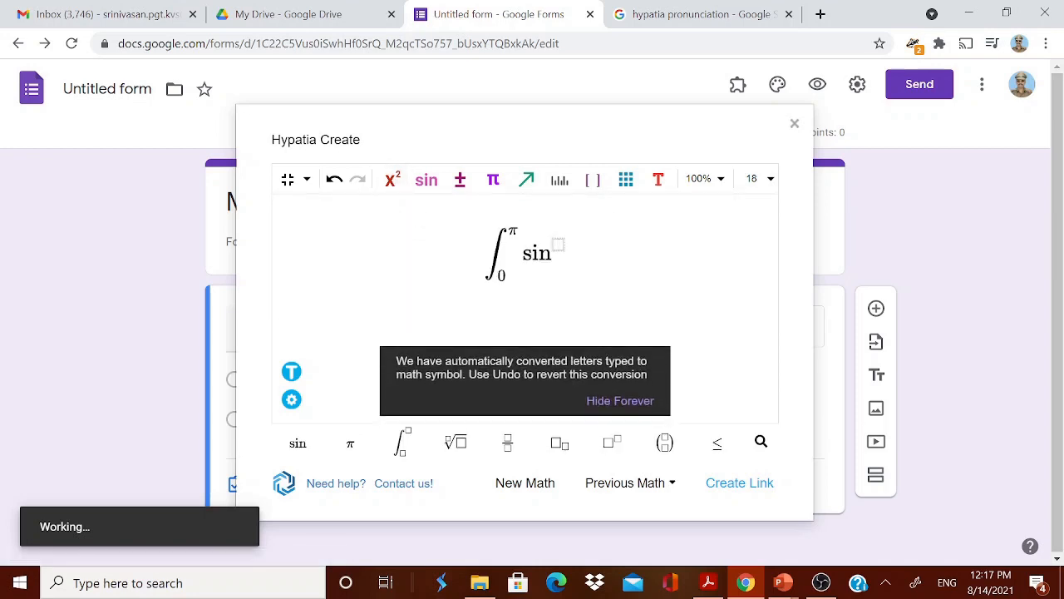
pyautogui.write('2')
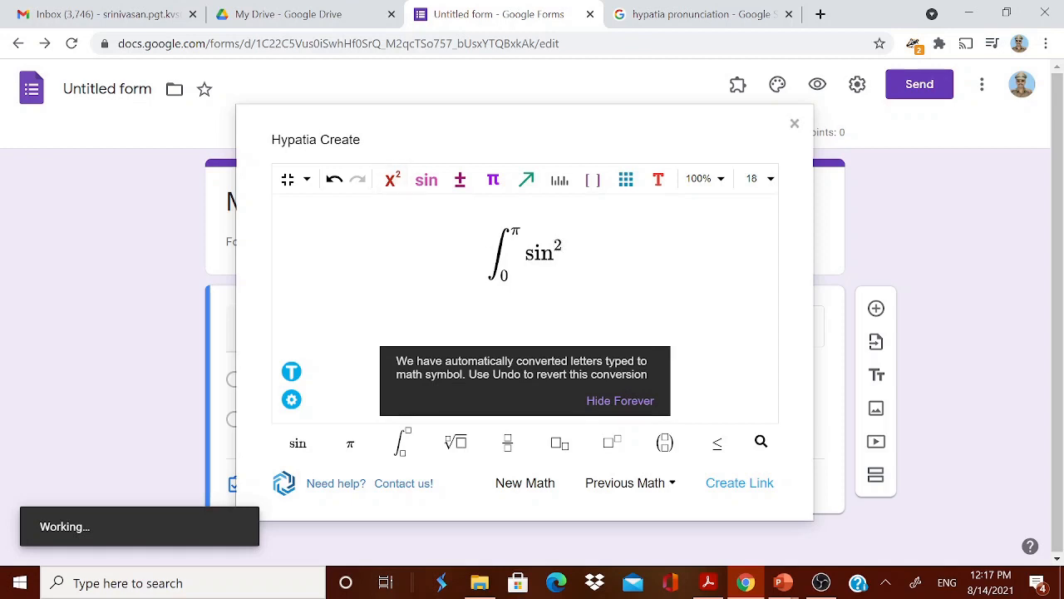
pyautogui.press('Right')
pyautogui.write('x dx')
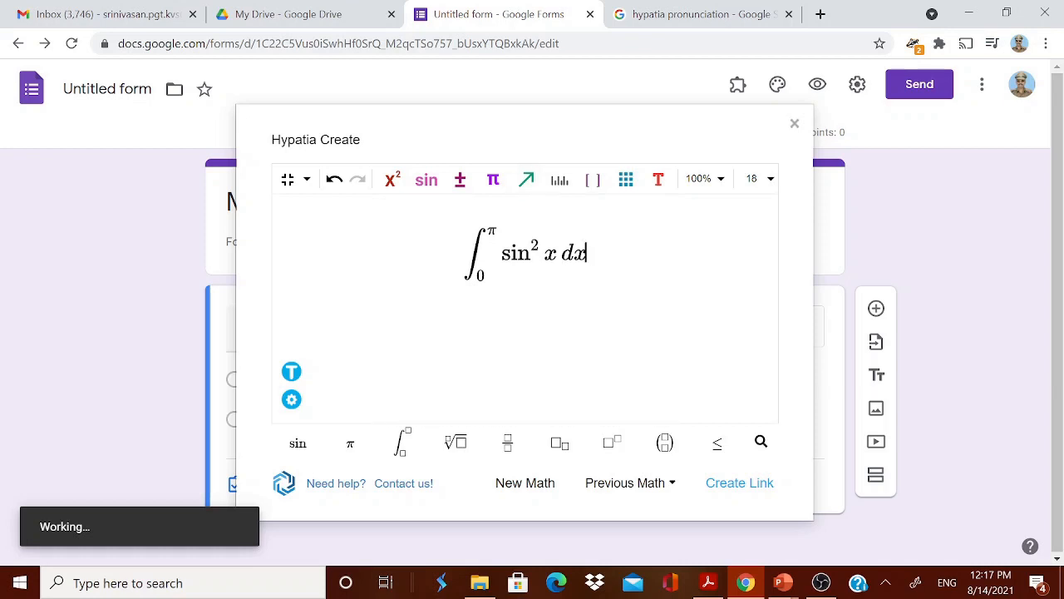
# Create a link for the finished equation, close the math editor, and insert the equation image by URL into the "Evacuate:" question
pyautogui.click(725, 492)
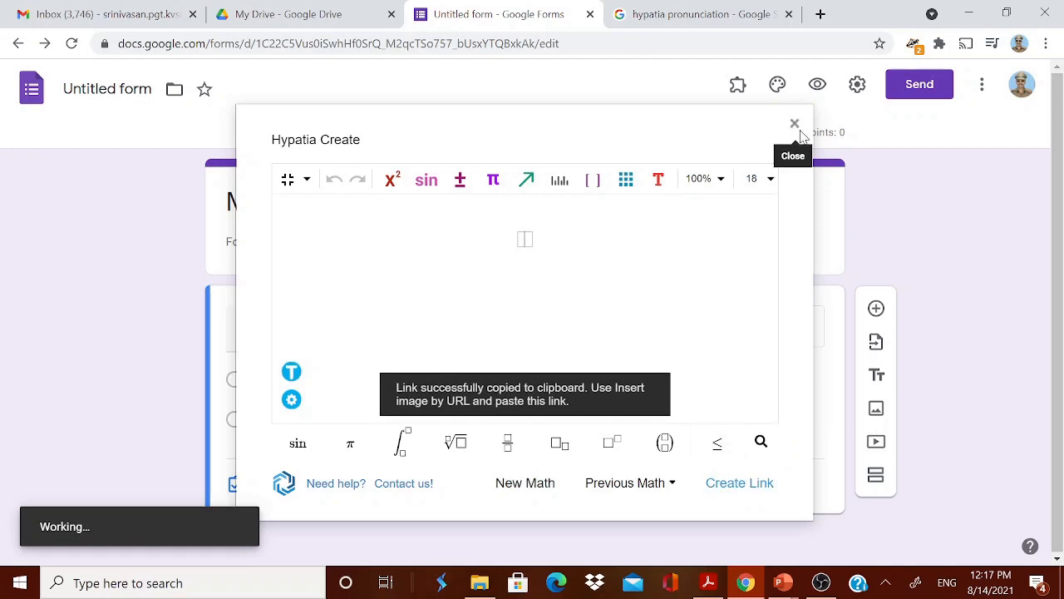
pyautogui.click(795, 124)
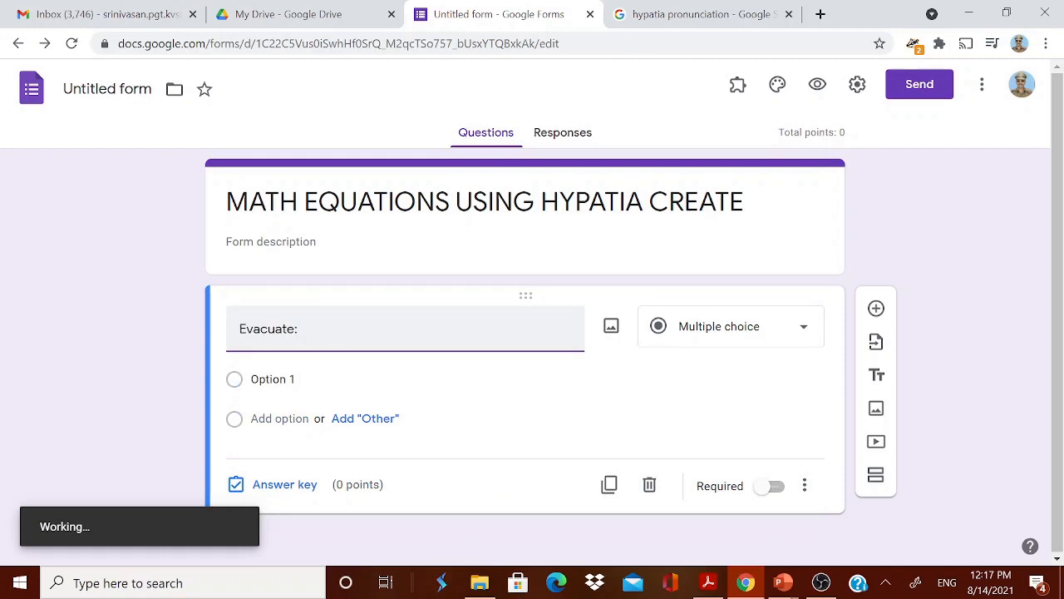
pyautogui.click(612, 328)
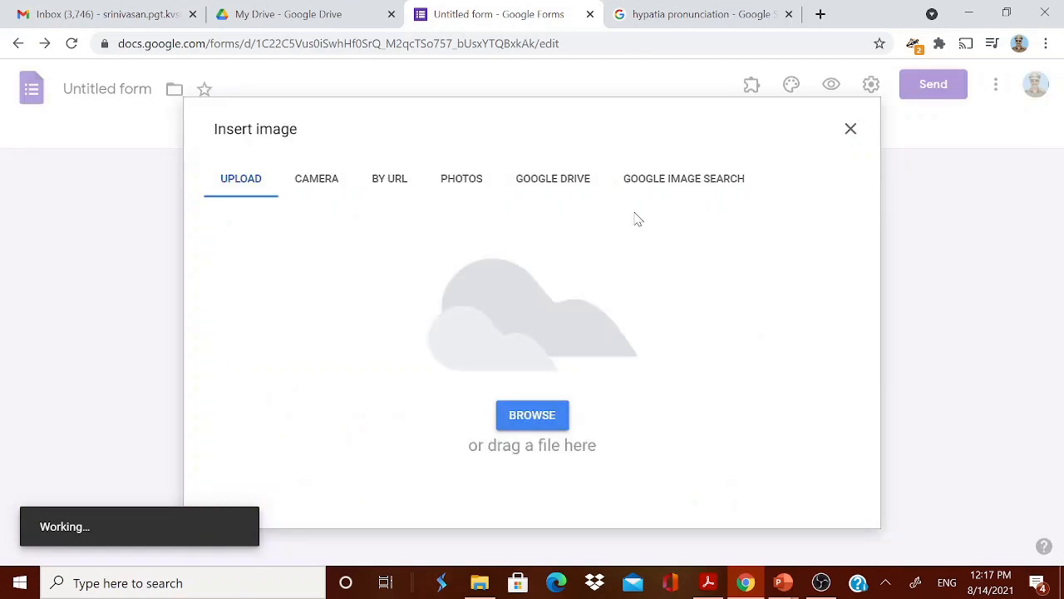
pyautogui.click(387, 180)
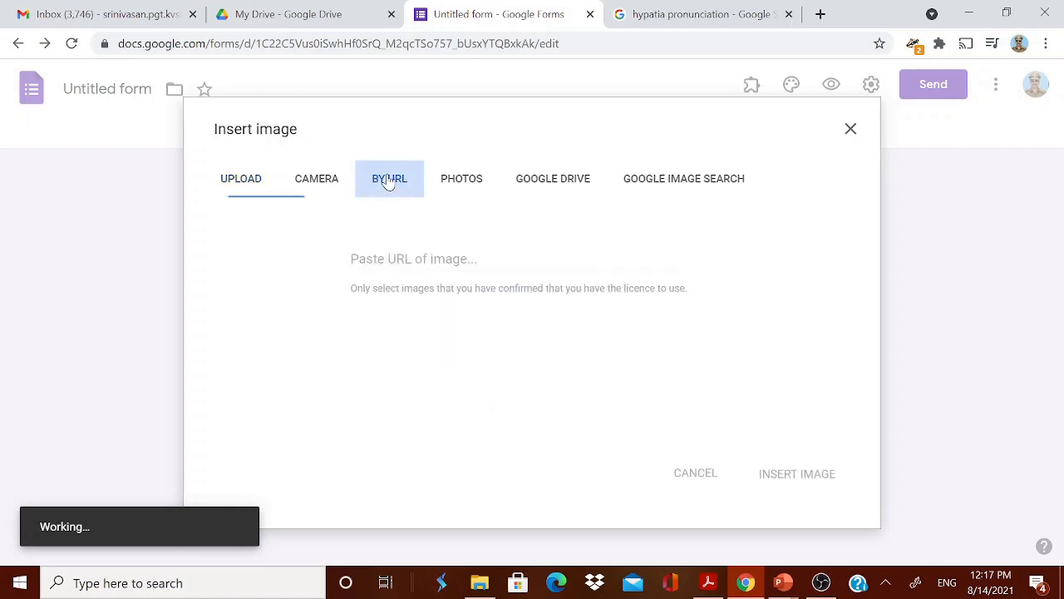
pyautogui.click(413, 257)
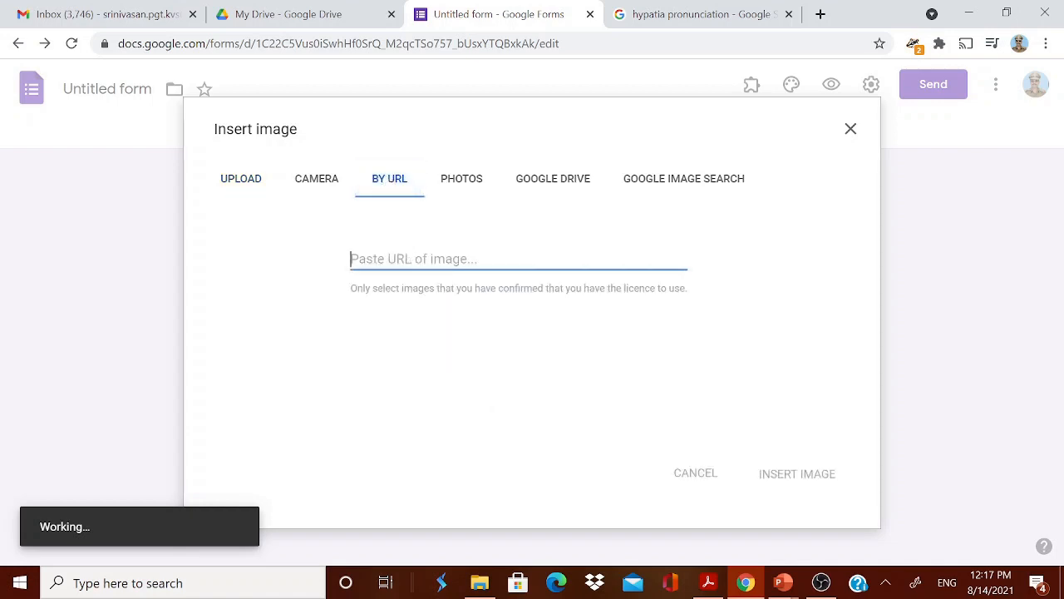
pyautogui.write('https://image.hypatiasys.com/images/1c4cc226bbfc6e2')
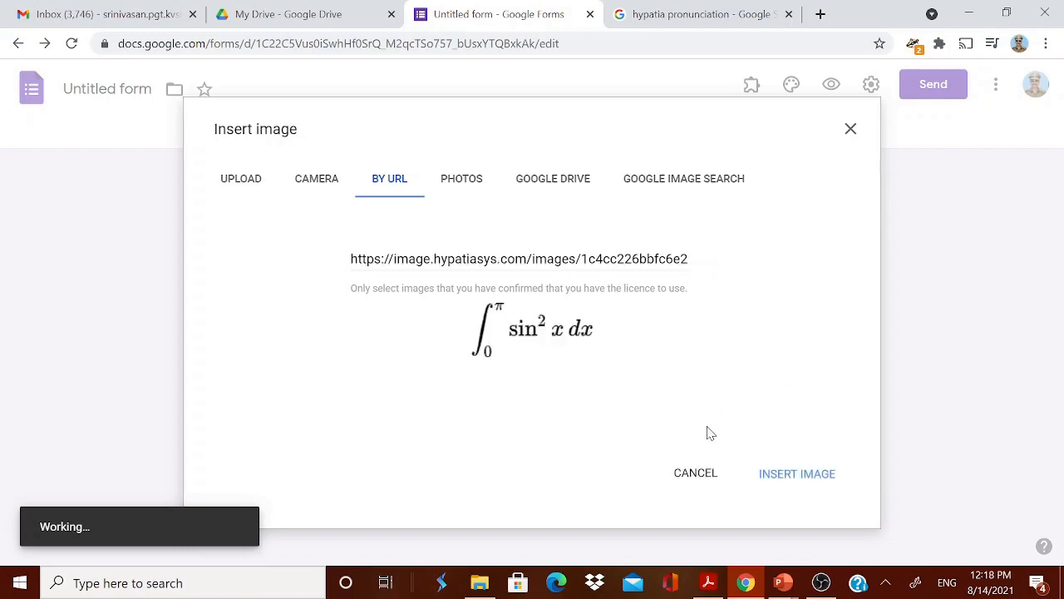
pyautogui.click(775, 481)
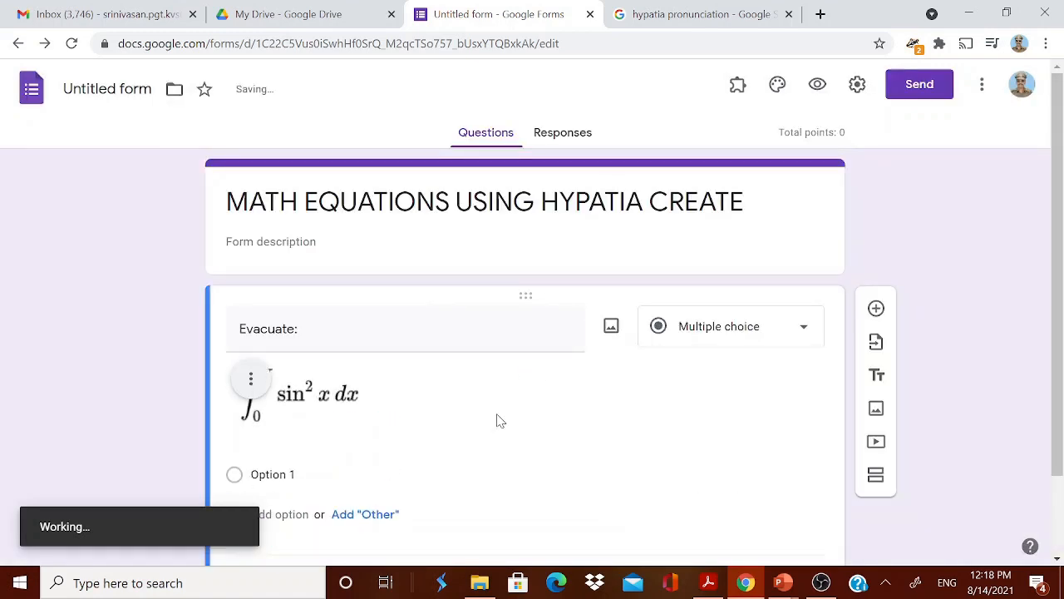
# Look over the question with its equation image and open the form's preview
pyautogui.scroll(-2, 474, 421)
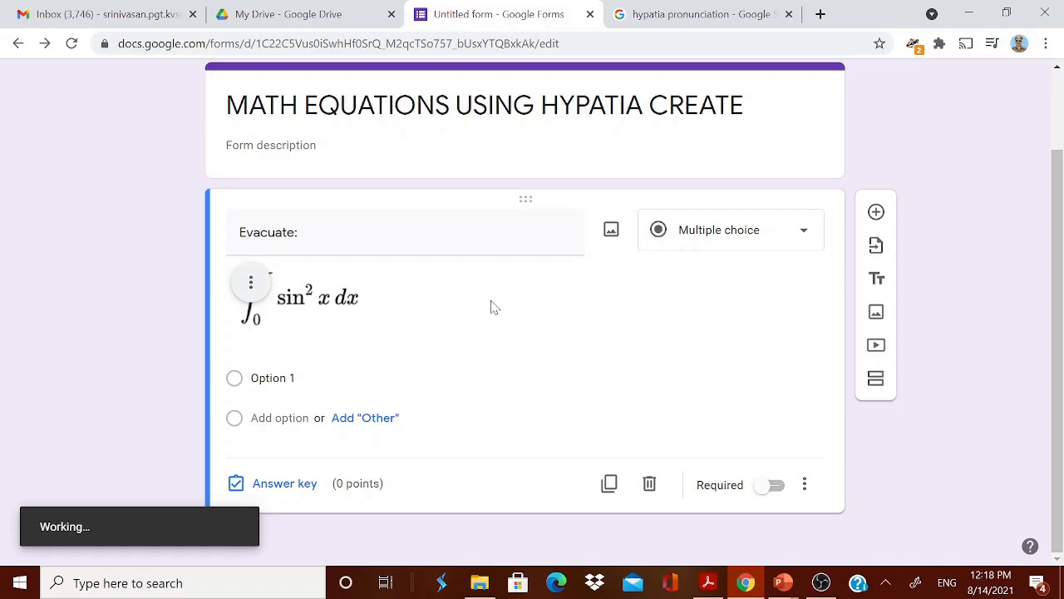
pyautogui.scroll(1, 487, 306)
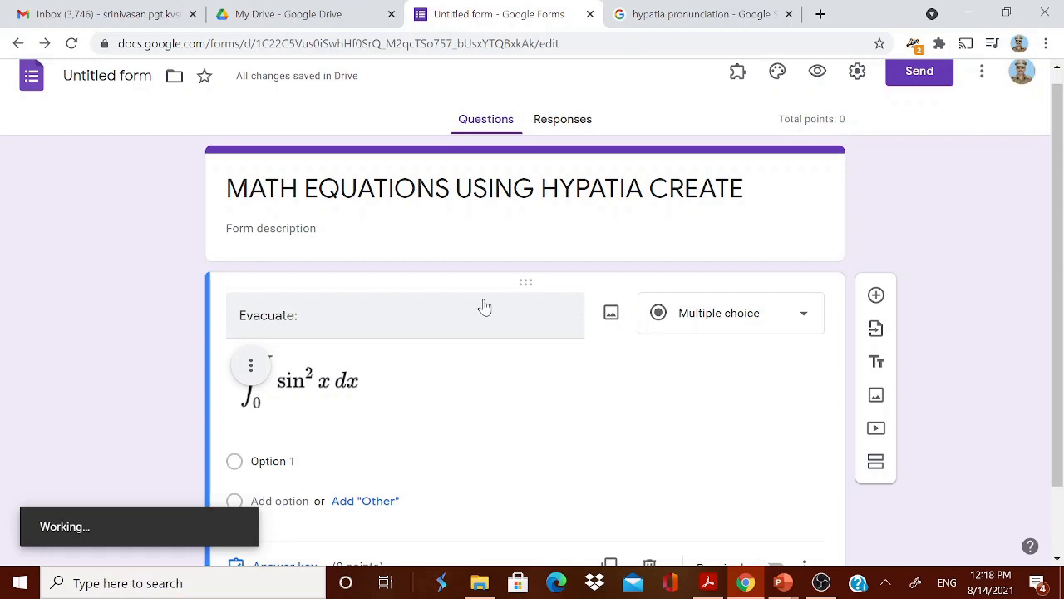
pyautogui.scroll(1, 819, 79)
pyautogui.click(819, 79)
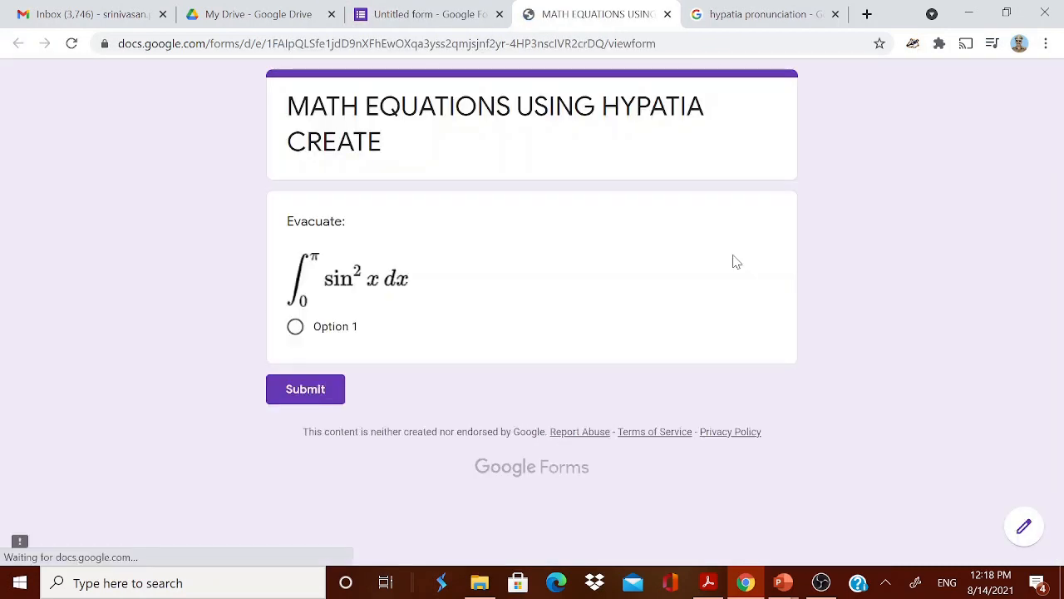